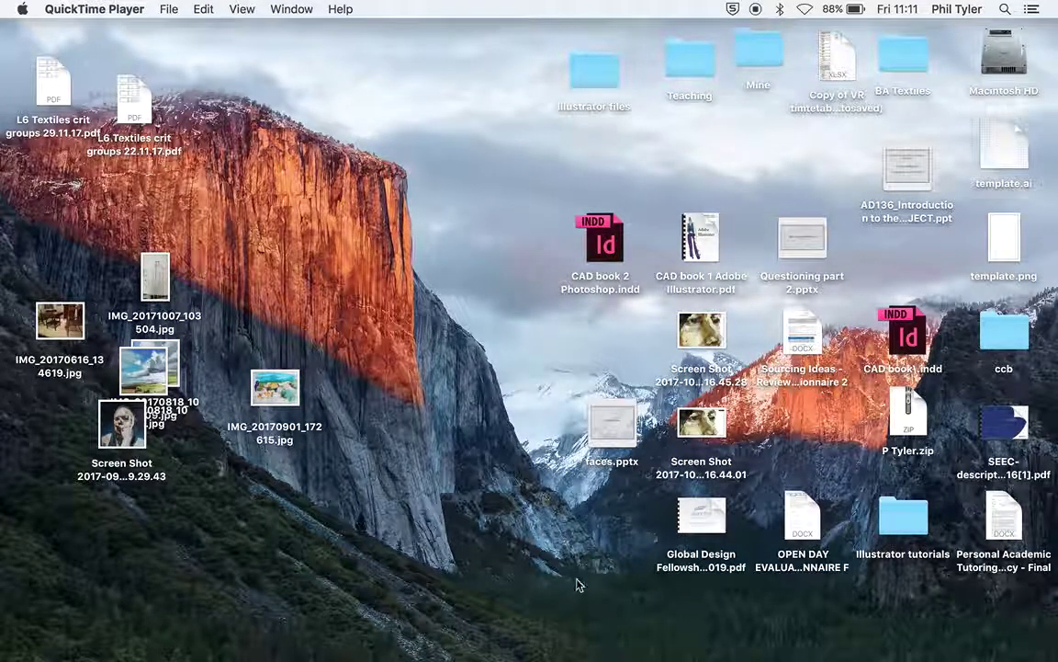
Step: Launch Adobe Photoshop CC 2014 from the Dock
mouse_move(579, 655)
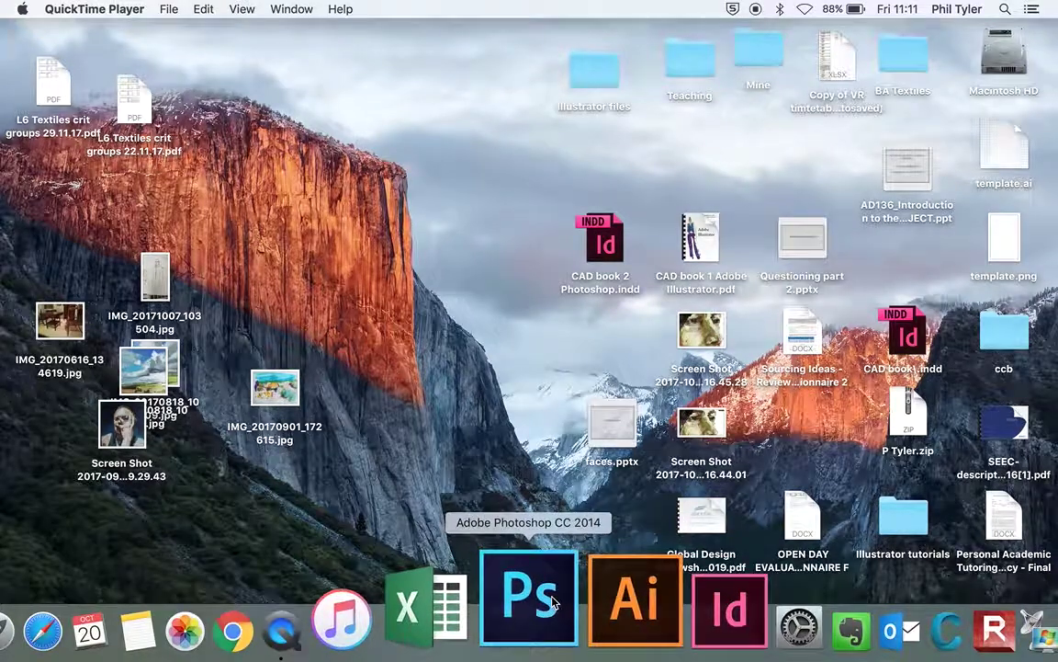
left_click(555, 602)
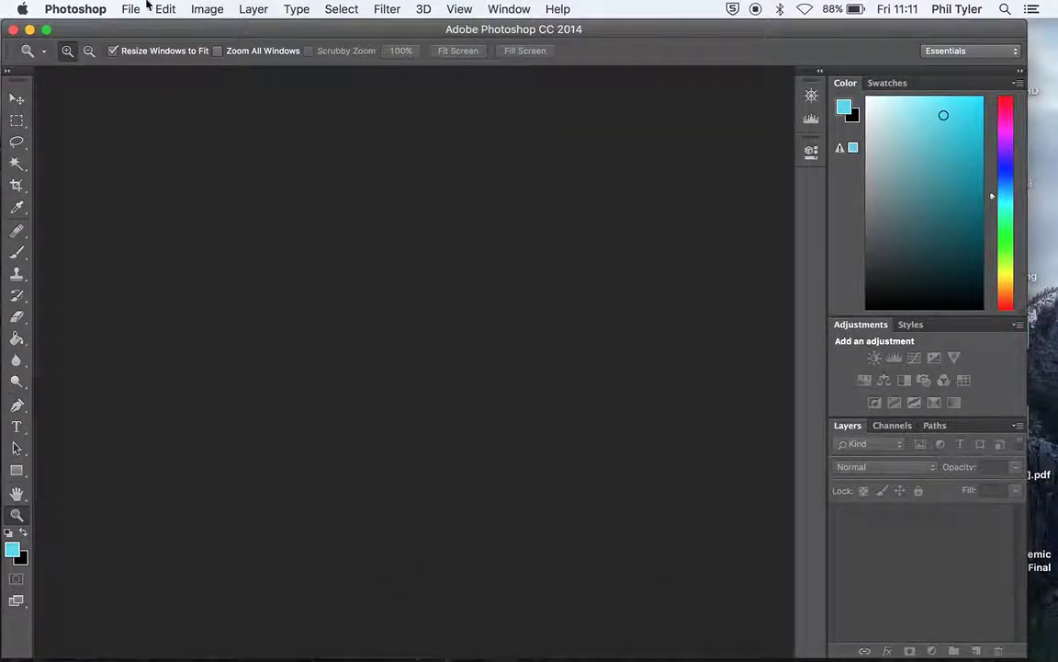
Step: Open Screen Shot 2017-09-20 at 09.29.43.png from the Desktop
left_click(130, 9)
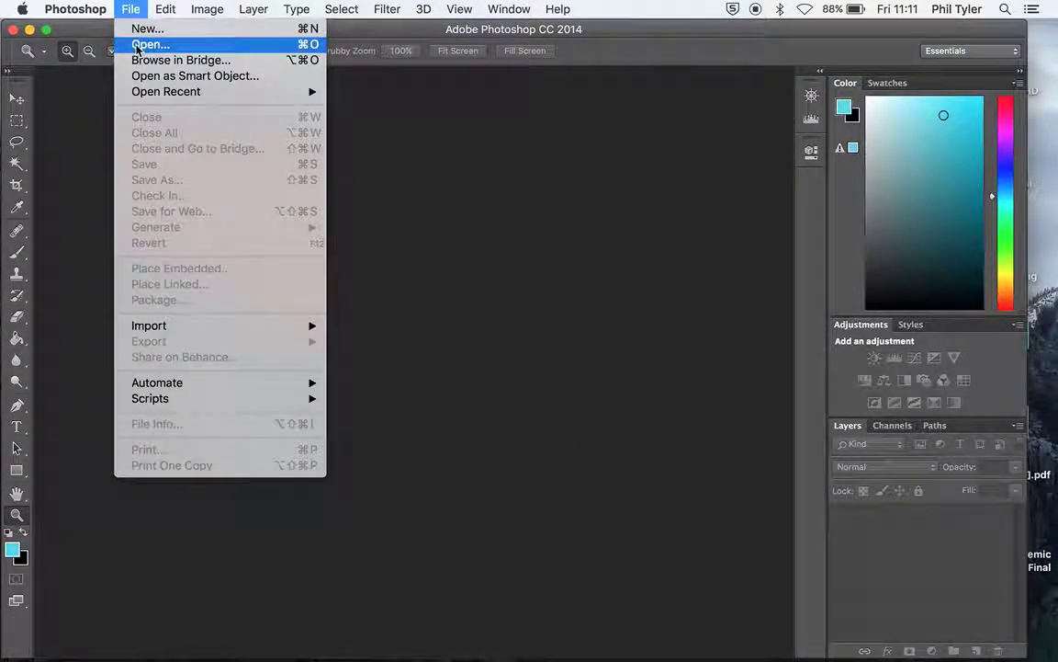
left_click(138, 44)
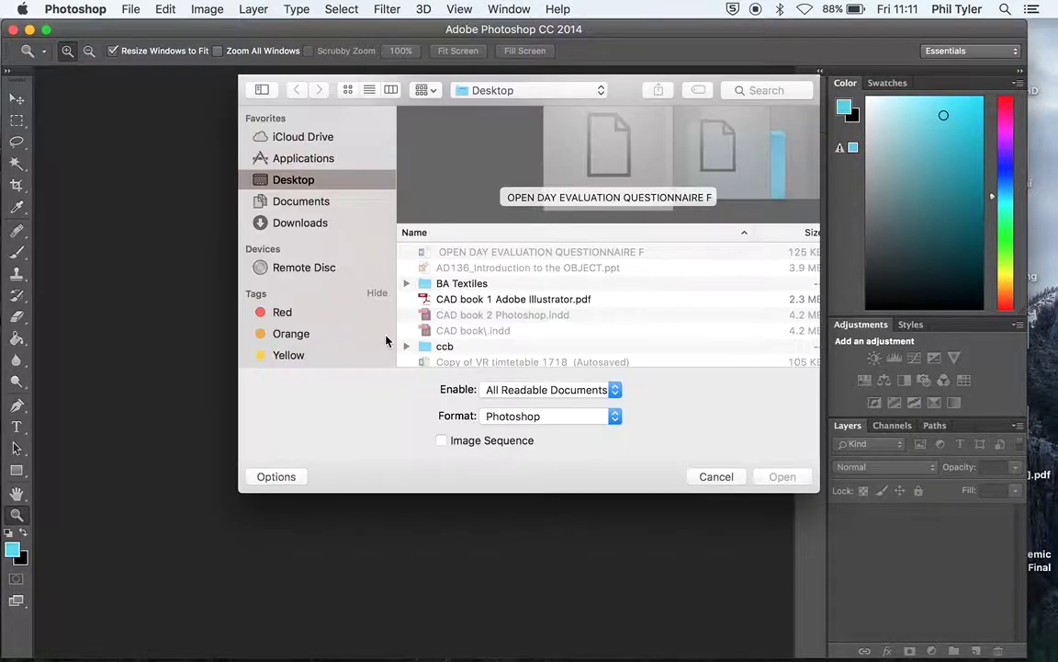
scroll(449, 329, "down", 5)
scroll(451, 331, "down", 8)
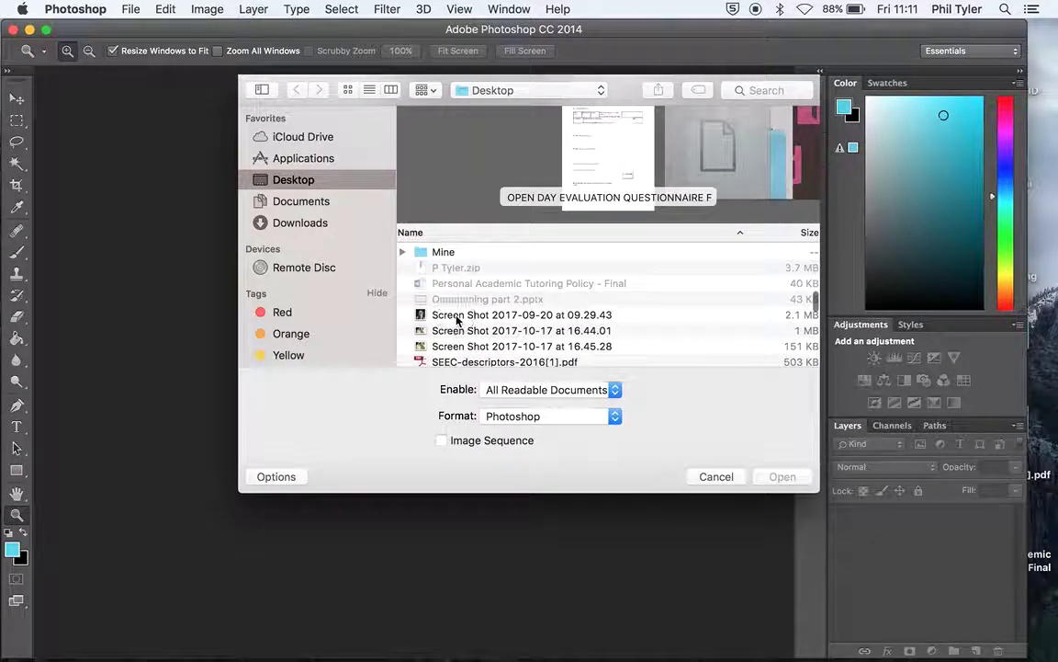
left_click(449, 316)
left_click(781, 477)
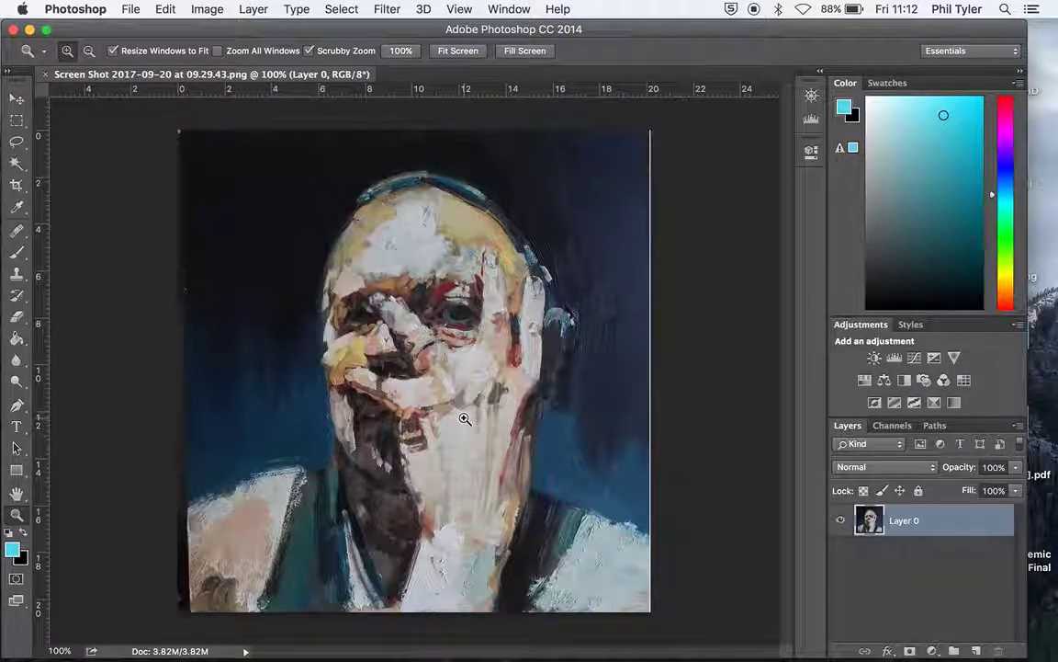
Step: In the Filter Gallery, preview Palette Knife and Rough Pastels, then settle on Cutout
left_click(390, 8)
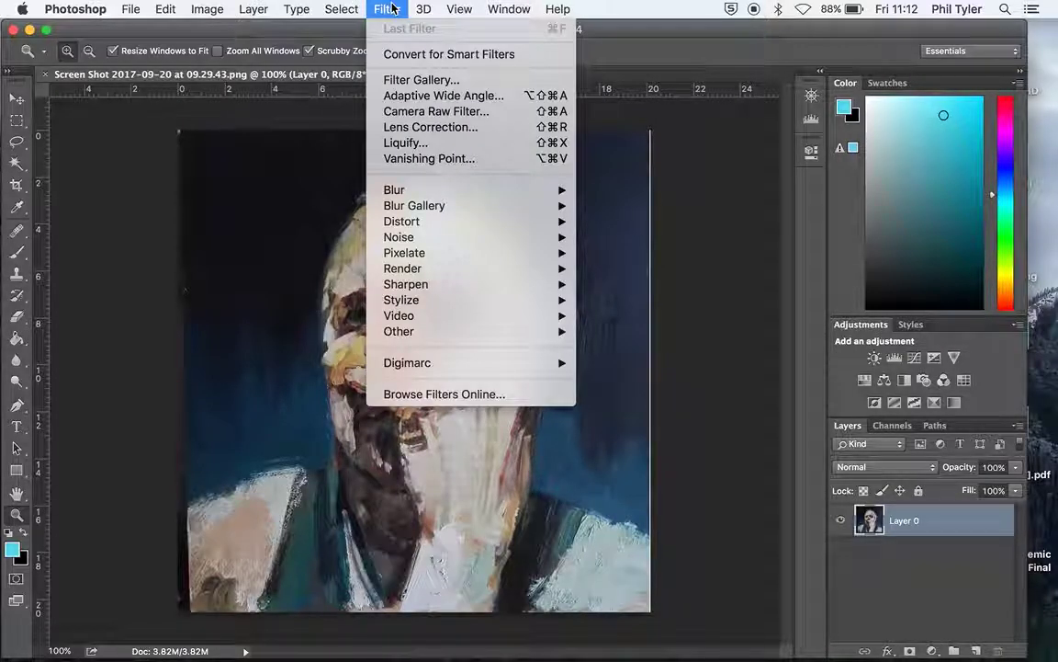
left_click(398, 86)
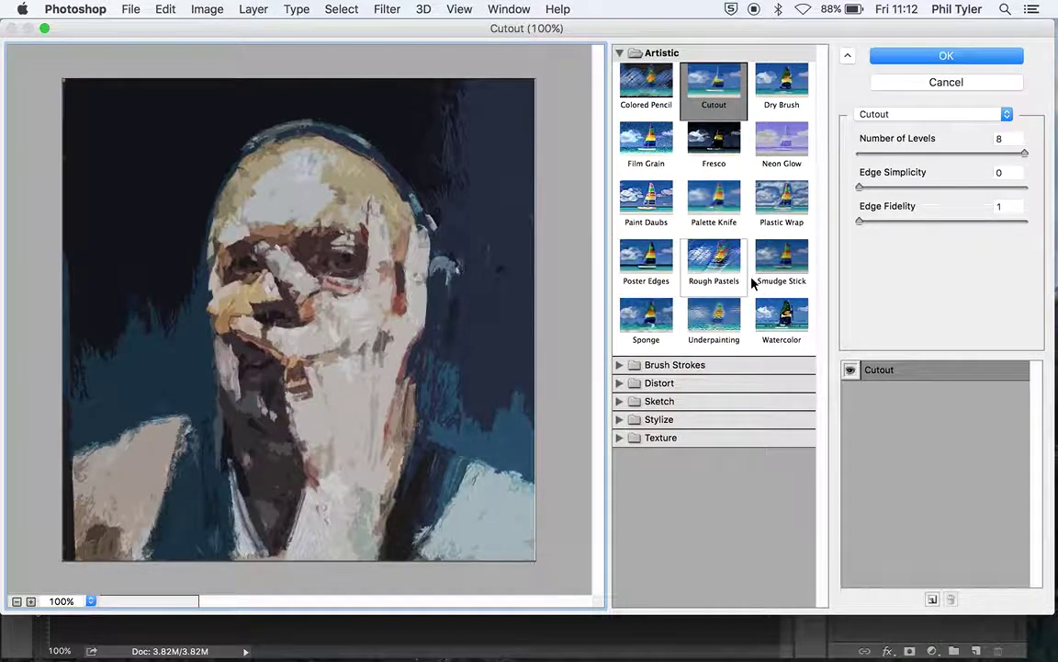
left_click(722, 224)
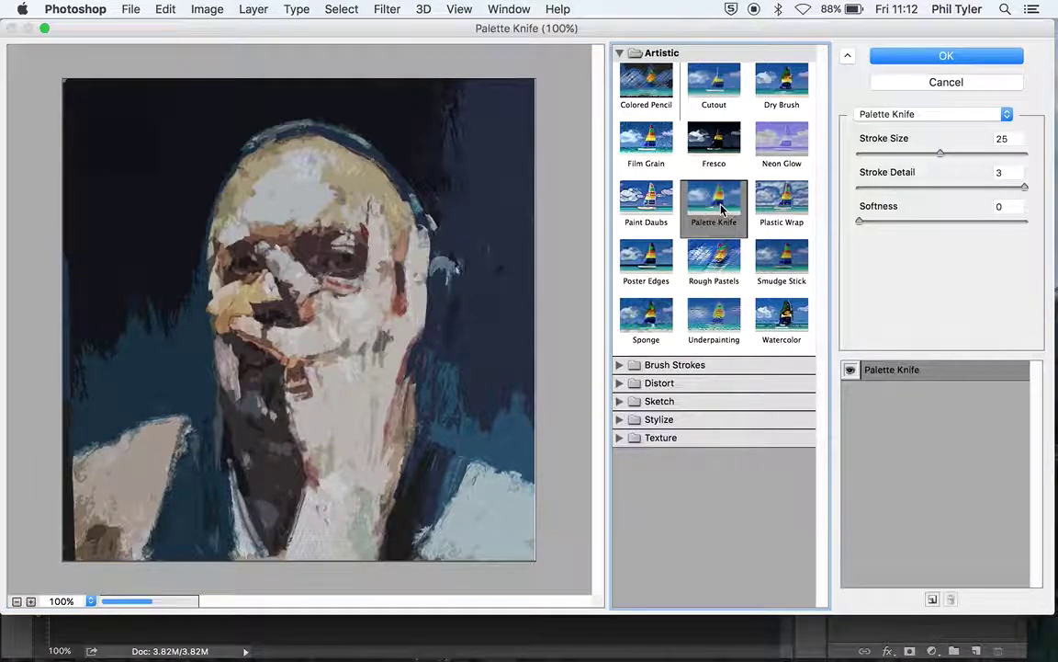
left_click(722, 266)
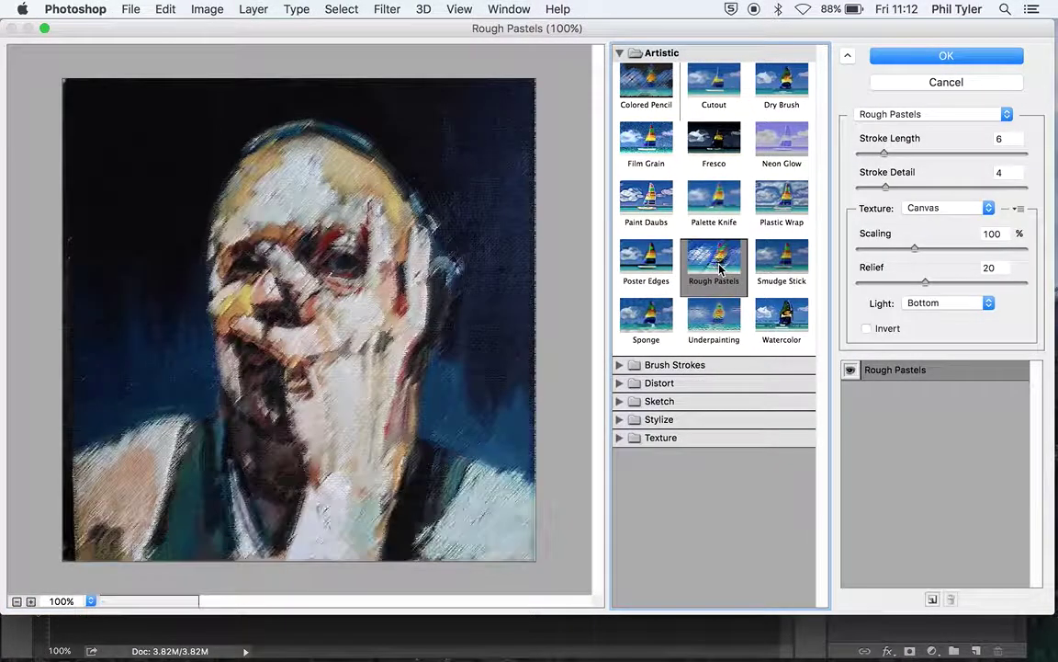
left_click(725, 82)
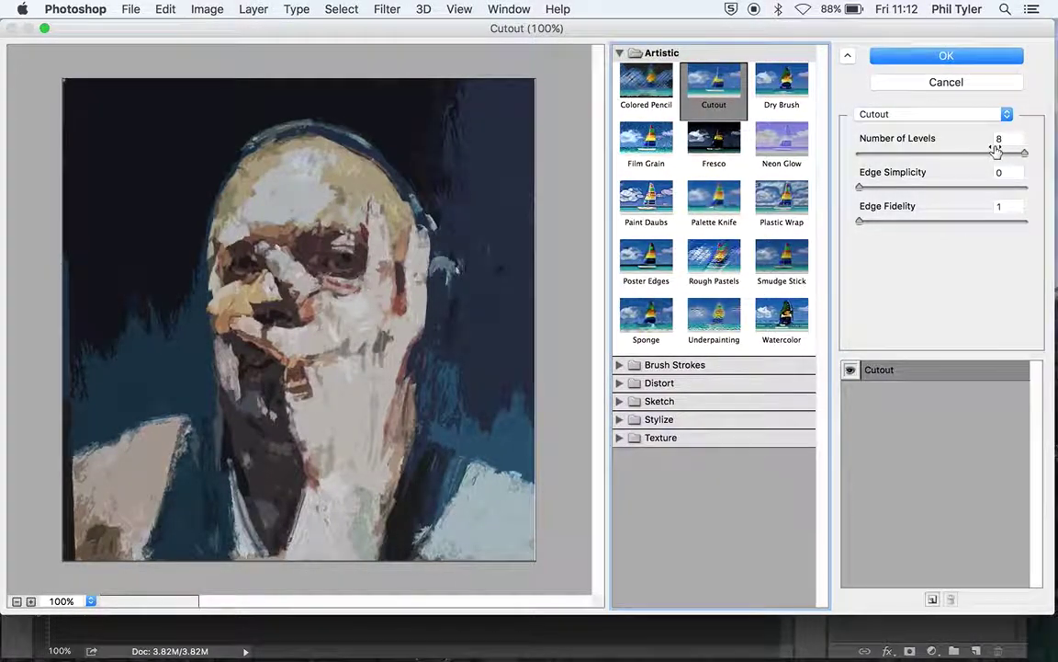
left_click_drag(1026, 156, 859, 175)
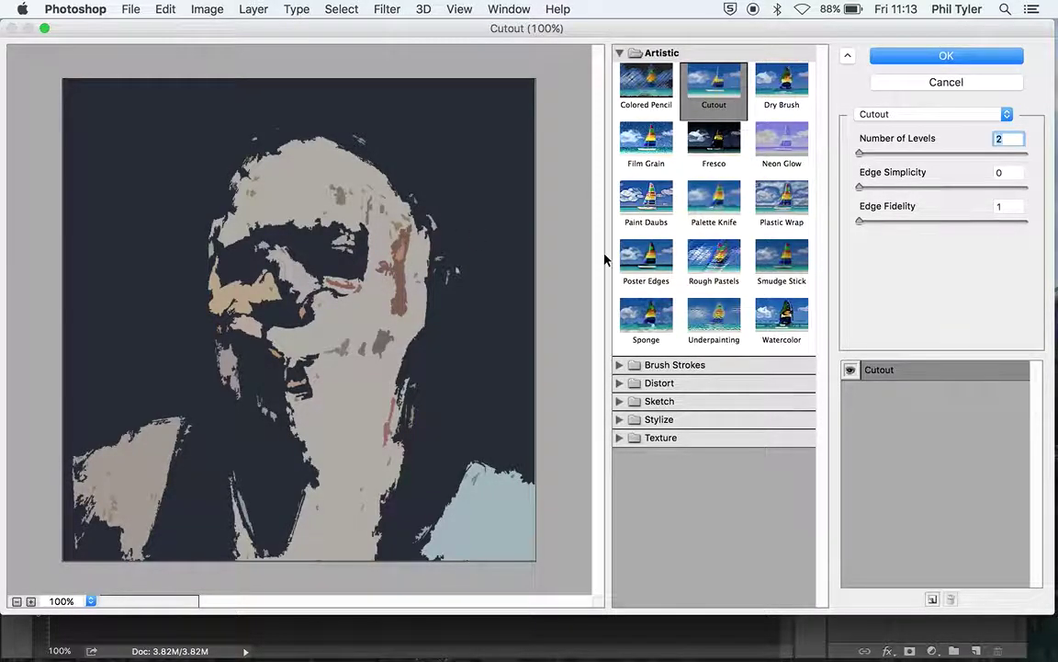
left_click_drag(861, 154, 1031, 163)
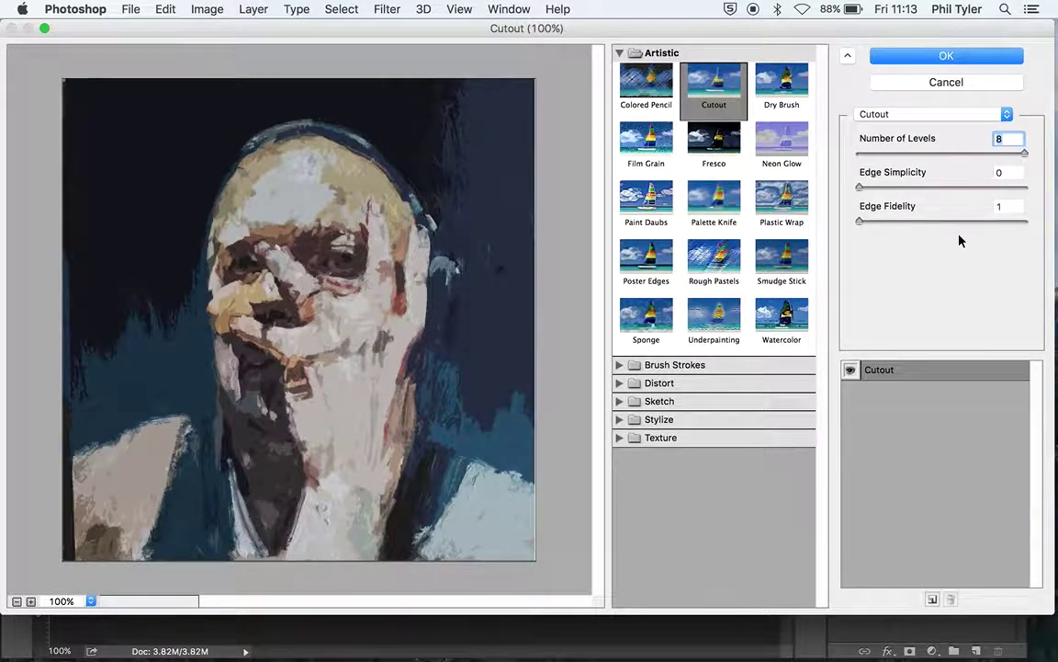
left_click(861, 187)
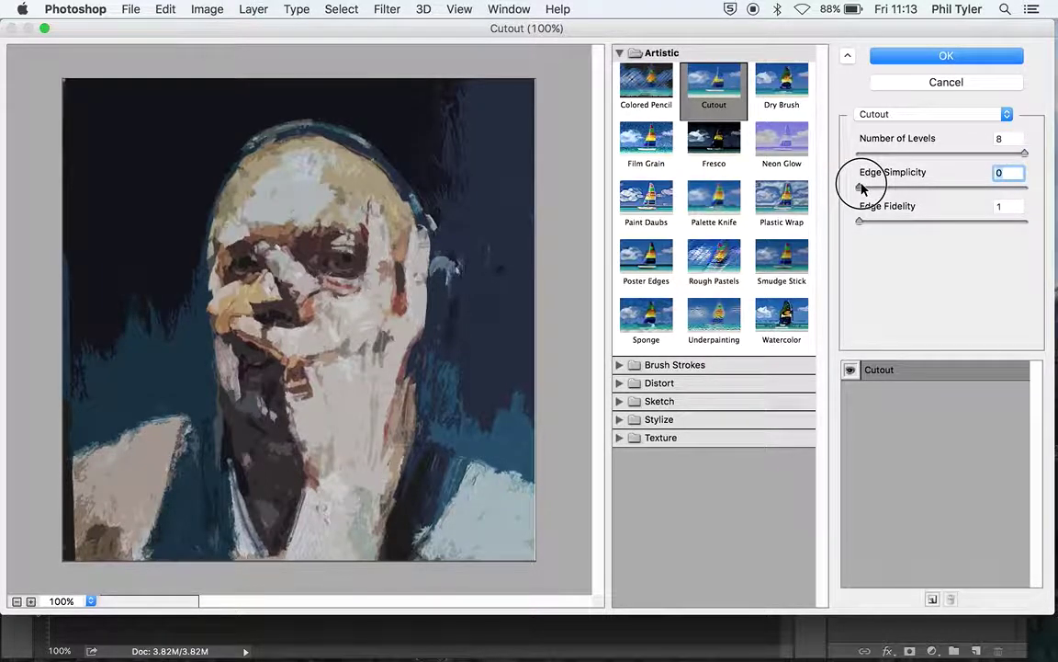
Step: Raise Cutout Edge Simplicity to 7 at 8 levels and apply the filter
left_click_drag(861, 188, 976, 189)
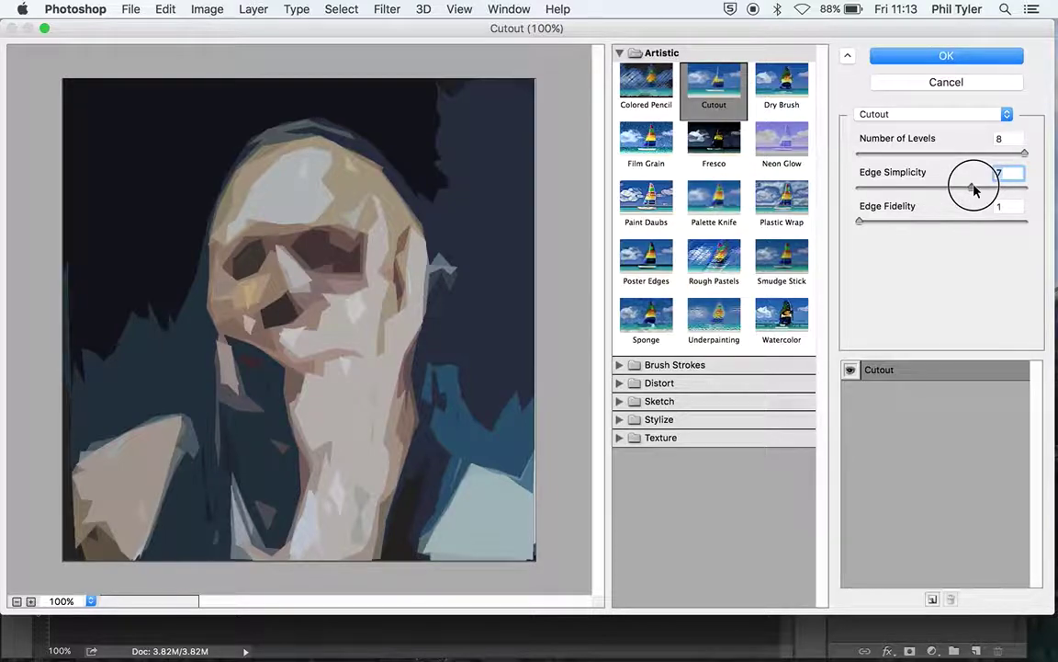
mouse_move(975, 188)
left_mouse_down()
mouse_move(1014, 188)
mouse_move(982, 188)
left_mouse_up()
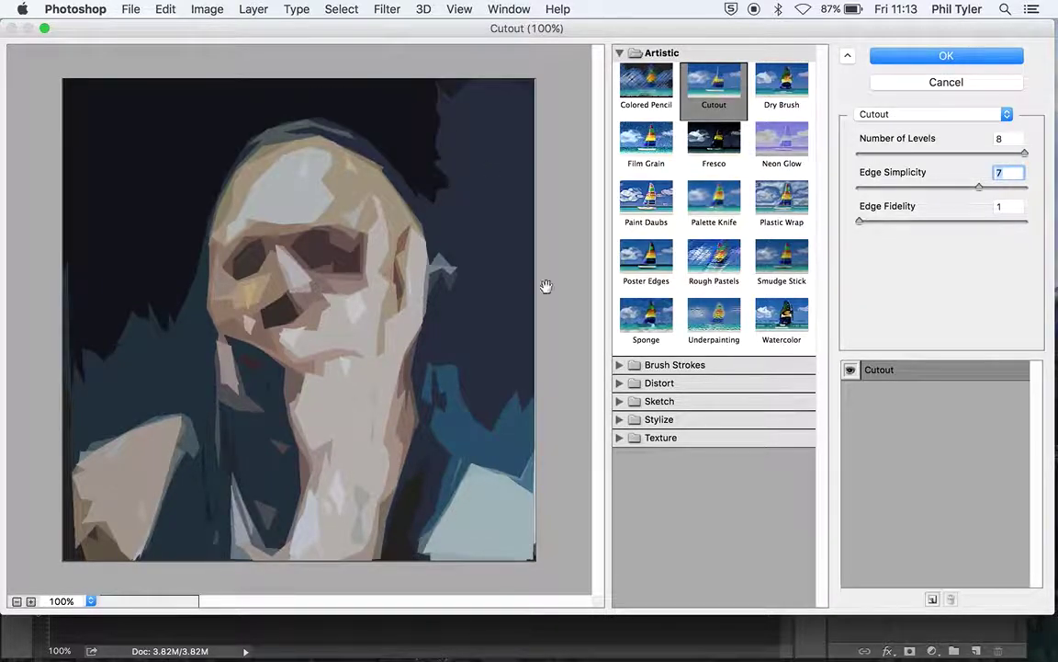
left_click(947, 56)
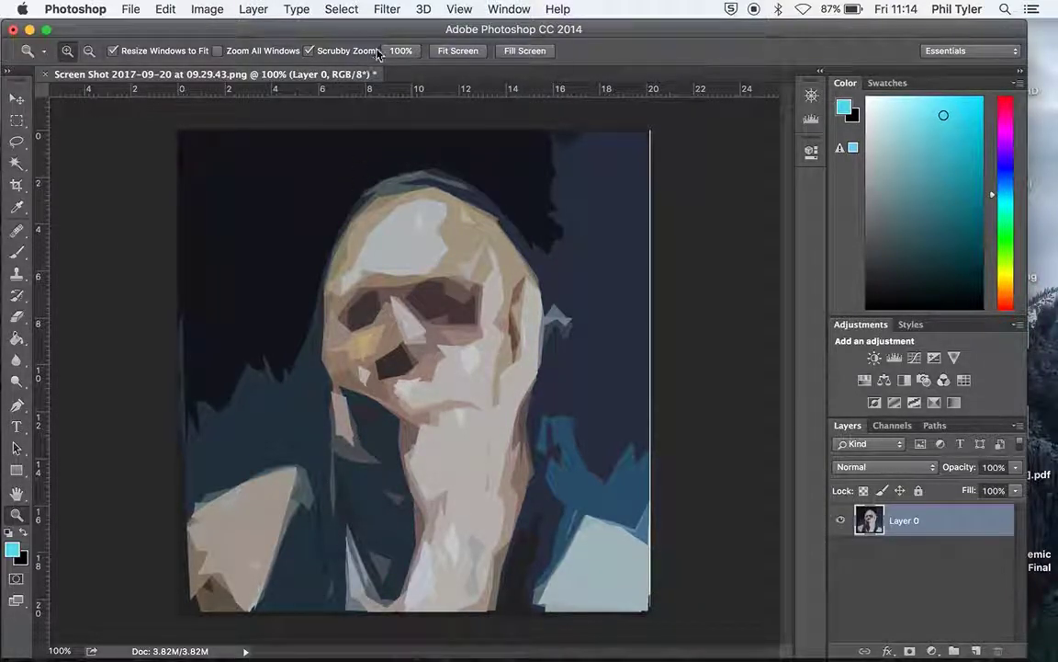
Step: Save a PNG copy named Cut out 1.png to the Desktop, accepting default PNG options
left_click(131, 11)
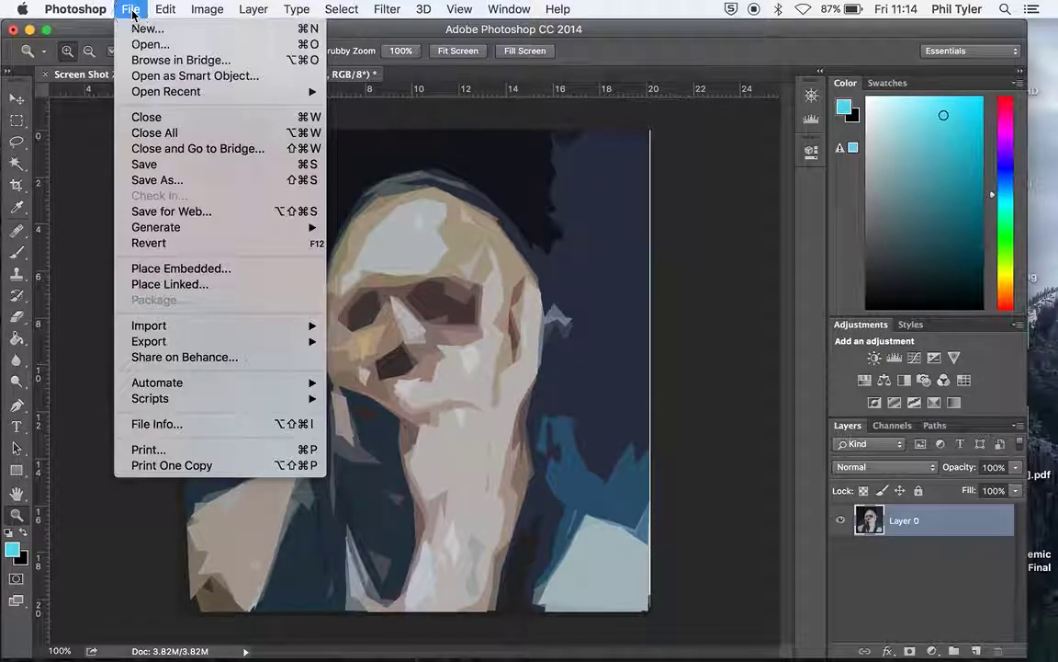
left_click(176, 181)
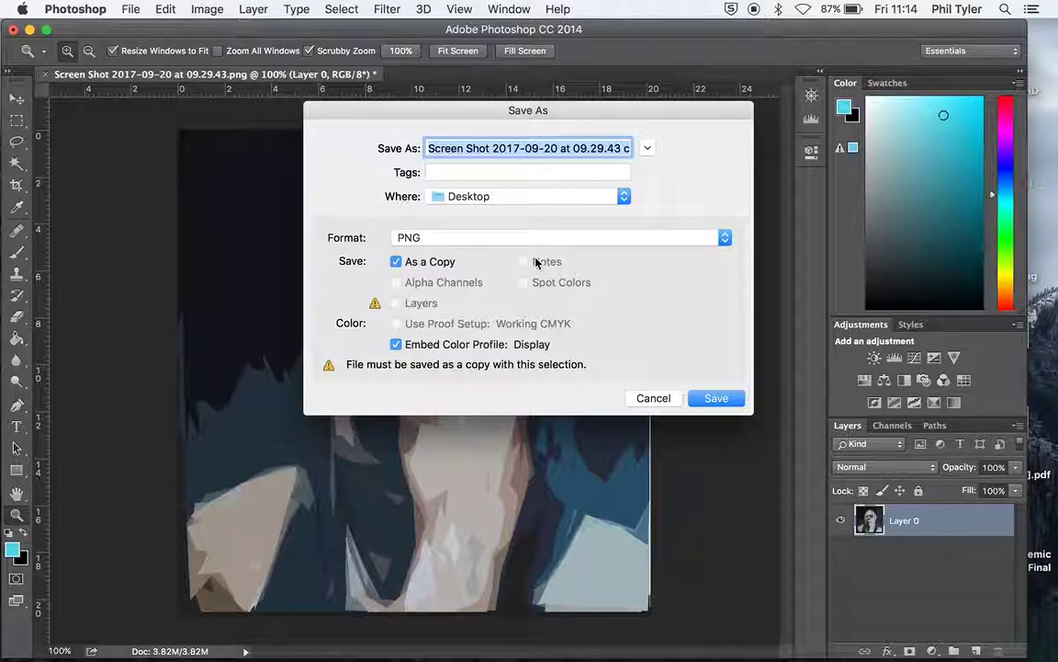
type("Cut out 1.png")
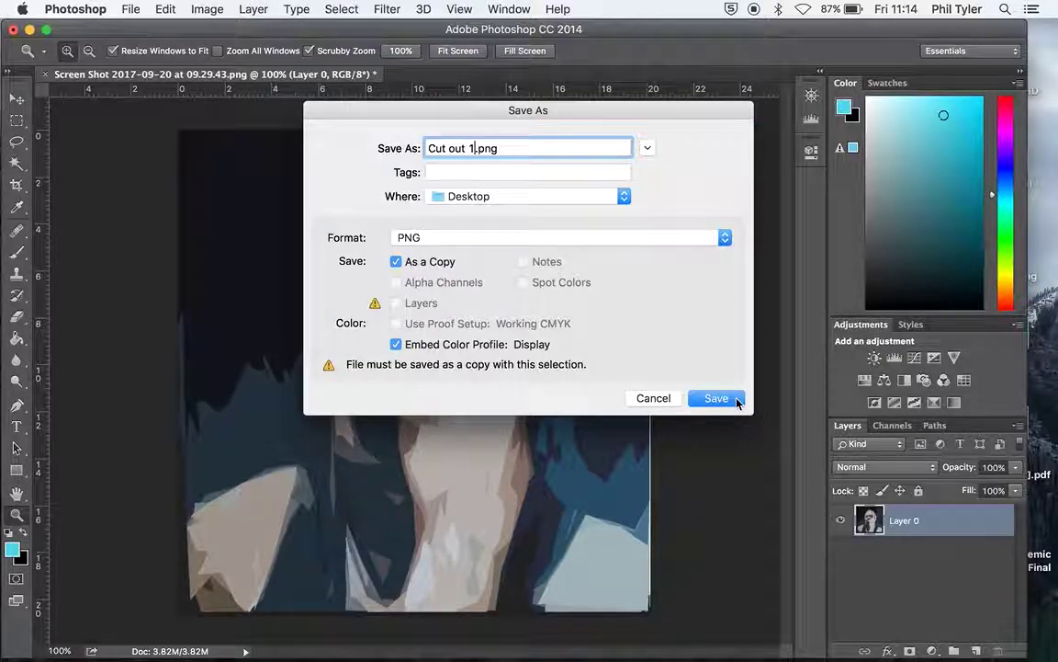
left_click(736, 401)
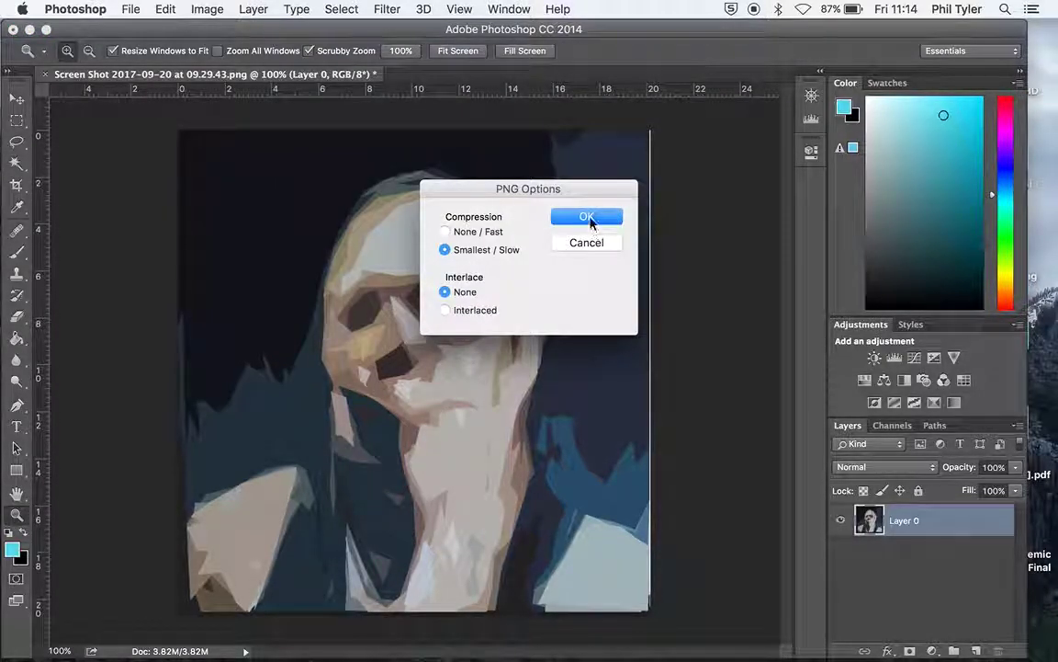
left_click(589, 218)
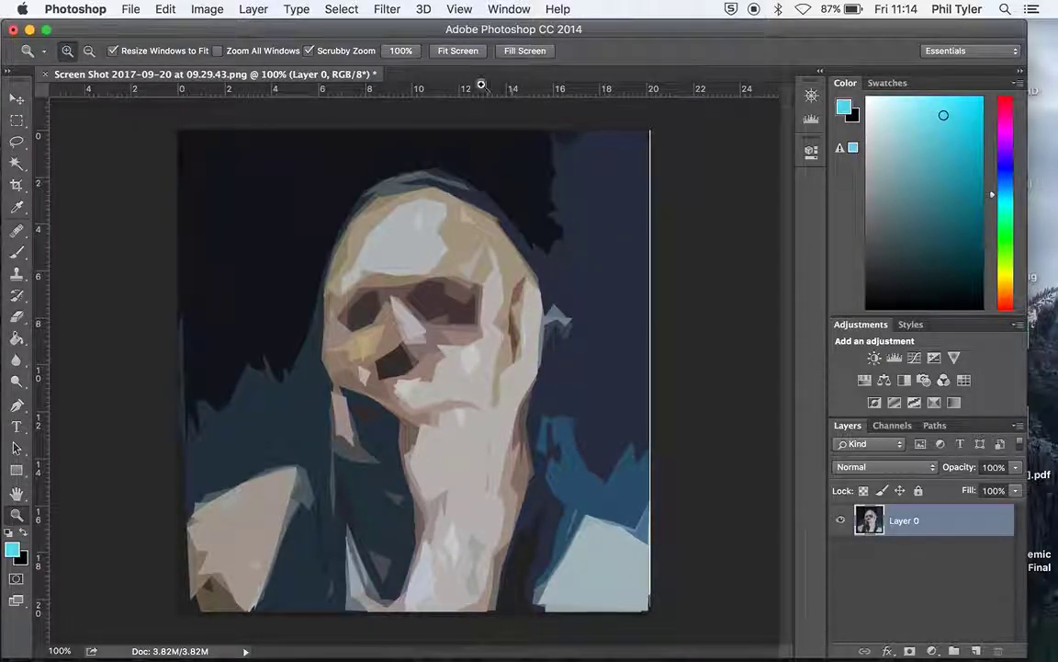
Step: Apply a +180 Hue/Saturation hue shift, turning the face pale blue and background brown
left_click(207, 9)
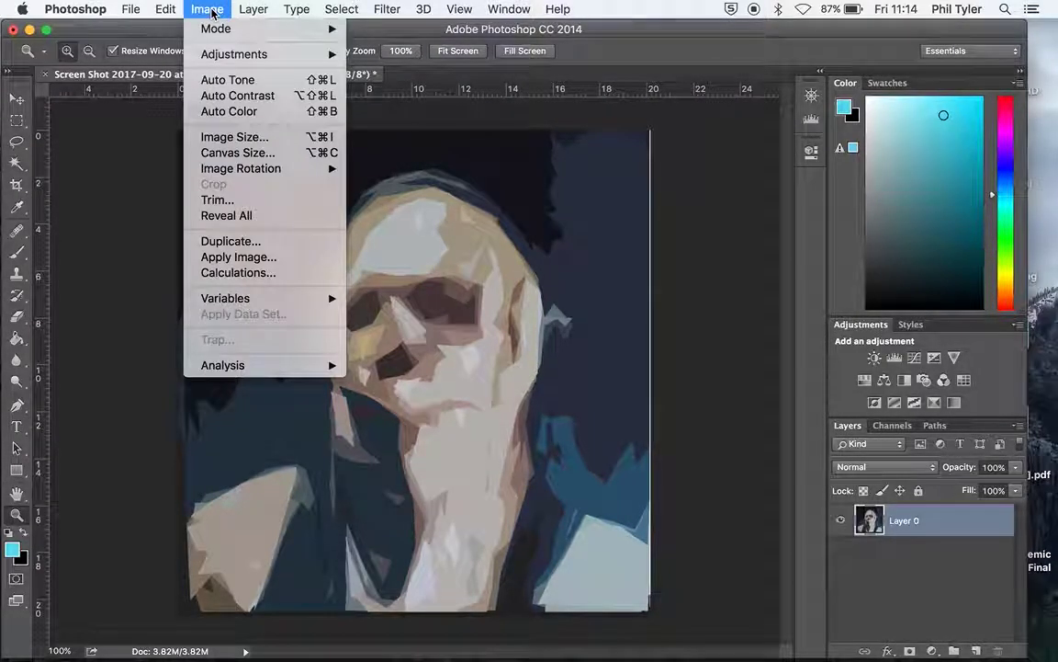
mouse_move(217, 54)
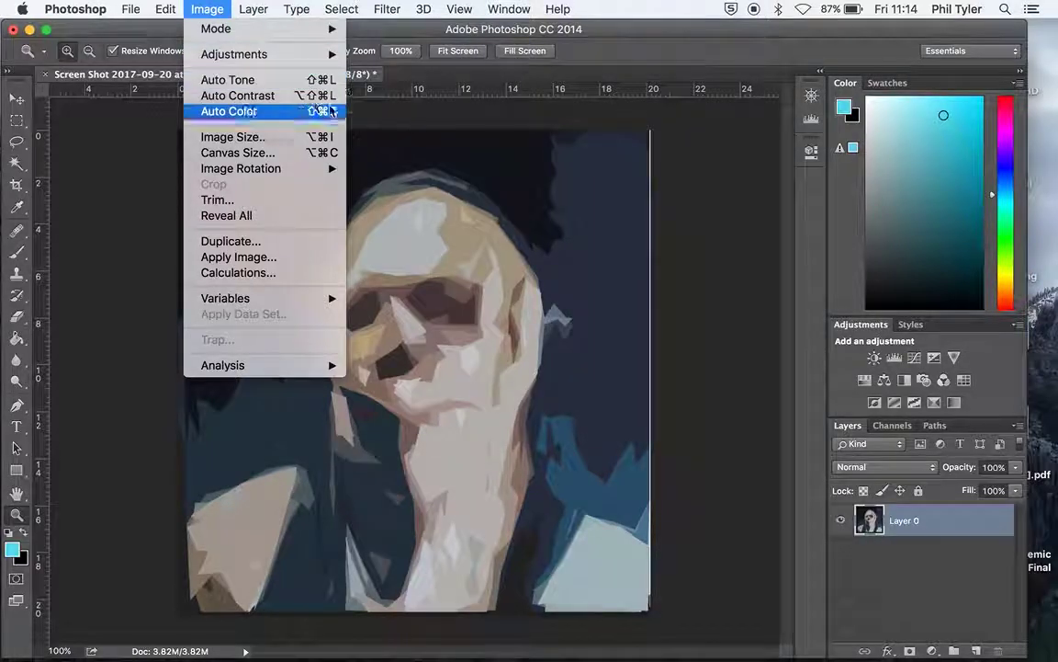
left_click(409, 143)
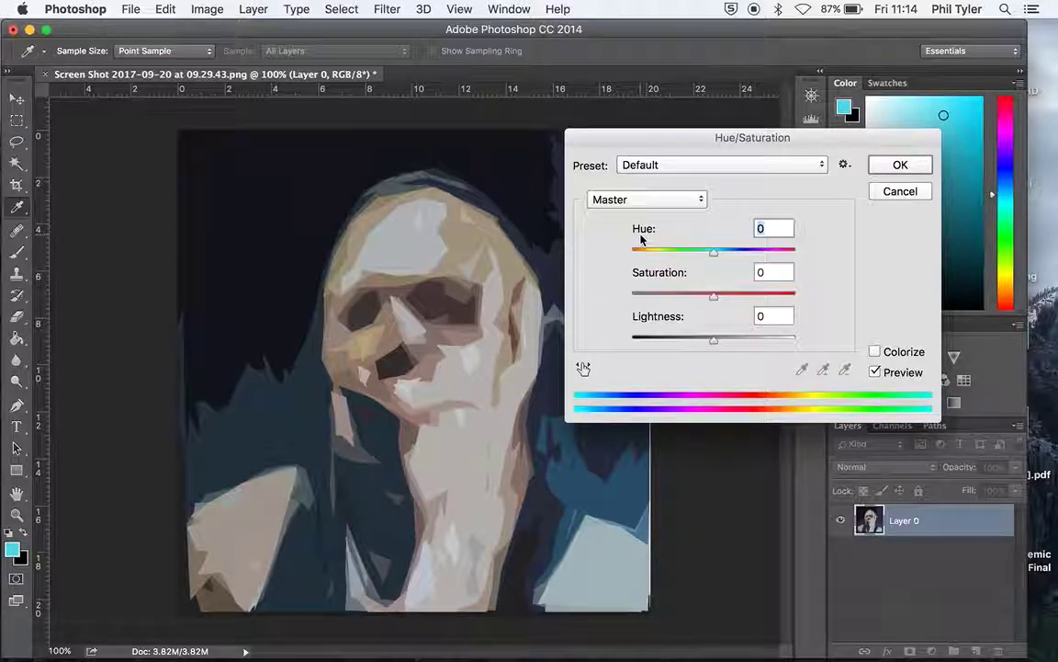
left_click_drag(714, 250, 813, 247)
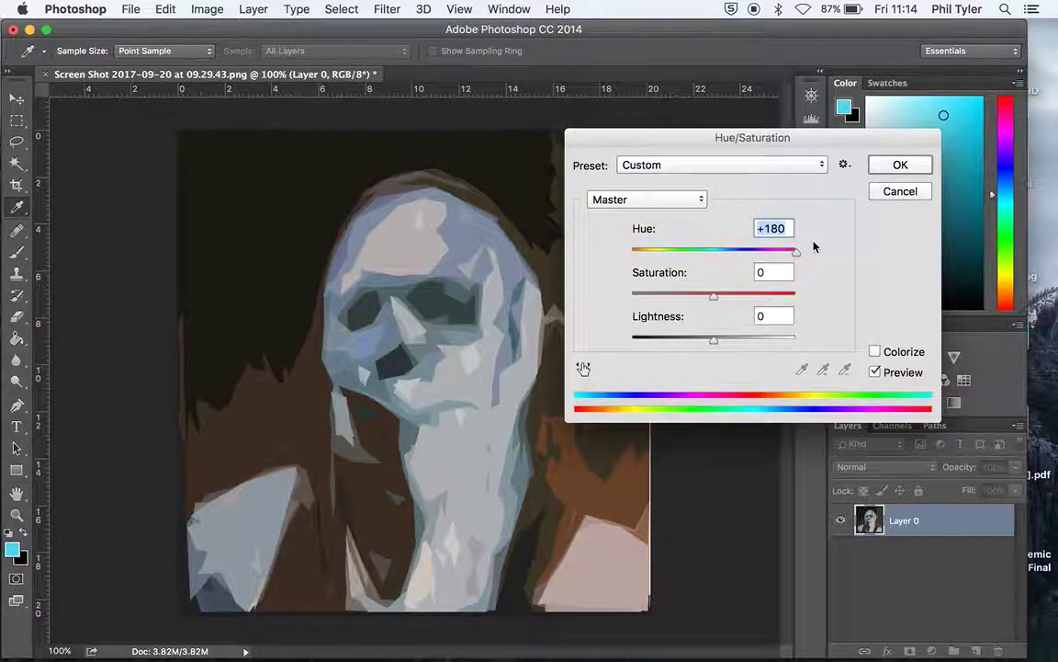
left_click(889, 171)
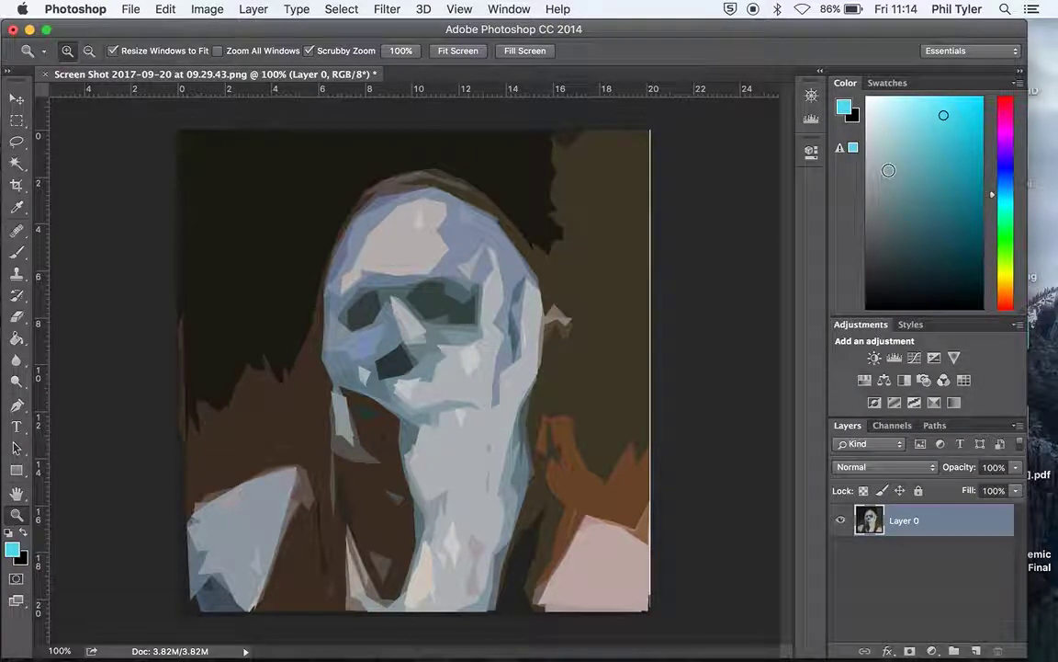
Step: Save the blue-hued portrait to the Desktop as a PNG copy named Cut out 2.png
left_click(134, 9)
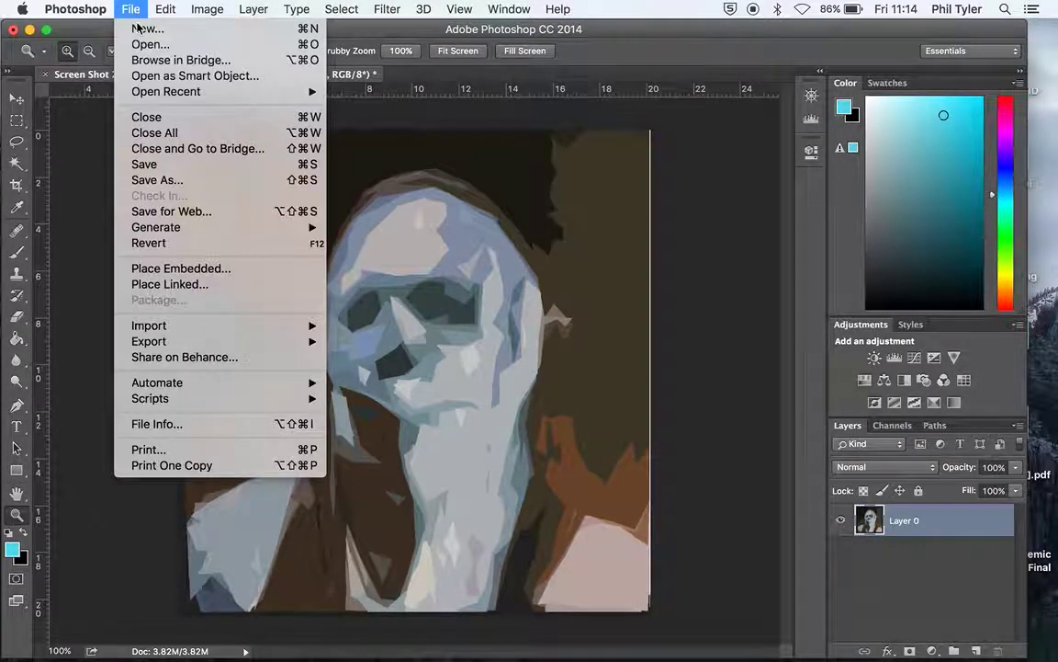
left_click(156, 180)
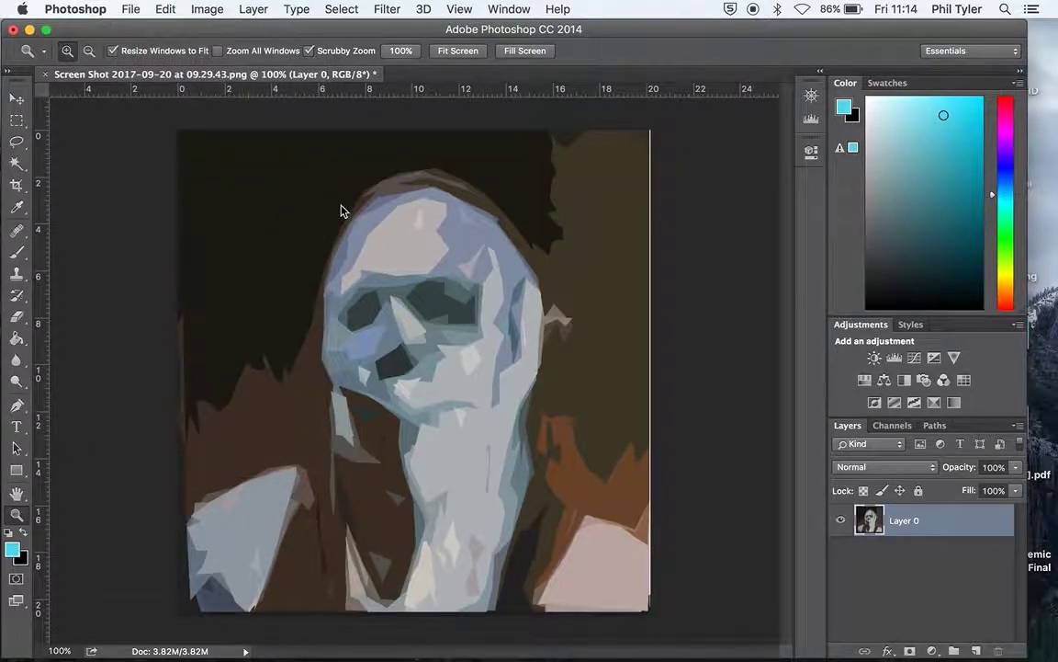
type("Cut out 2.png")
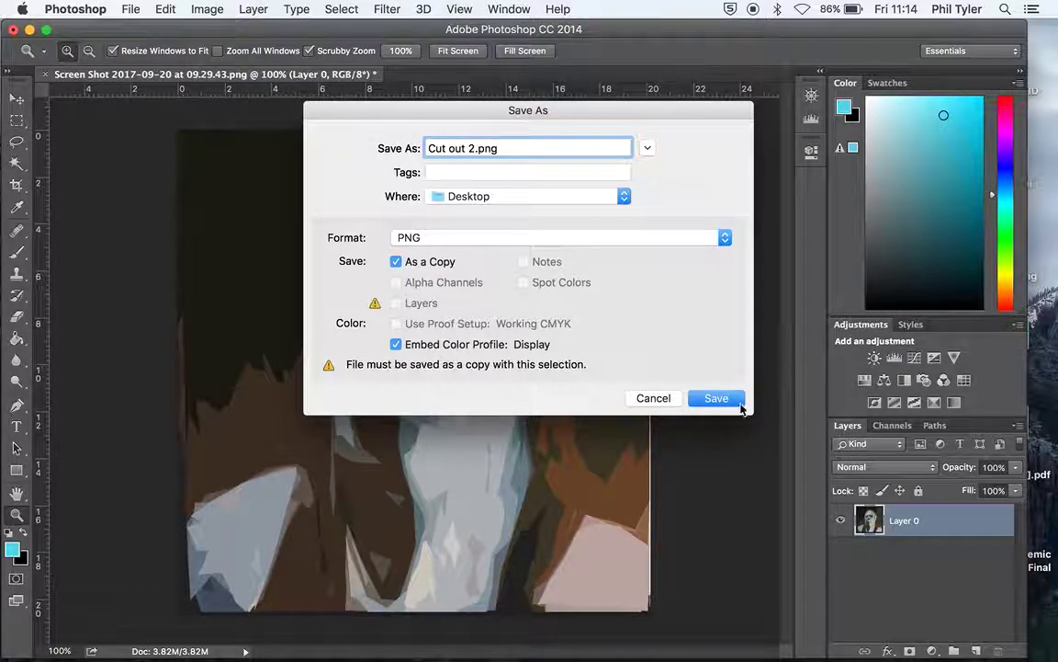
left_click(728, 400)
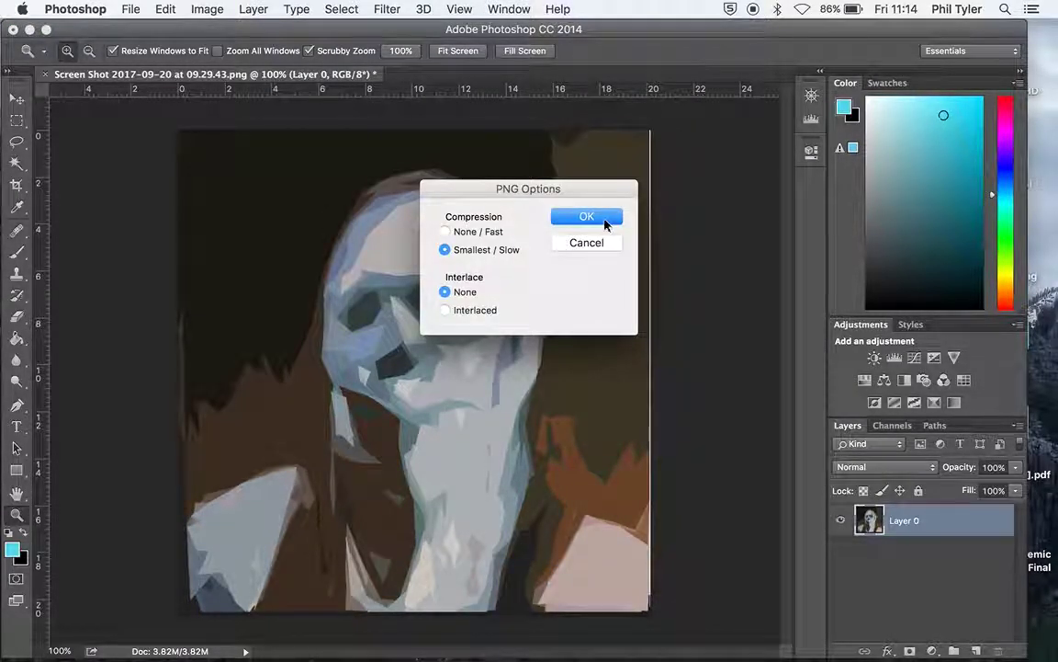
left_click(586, 217)
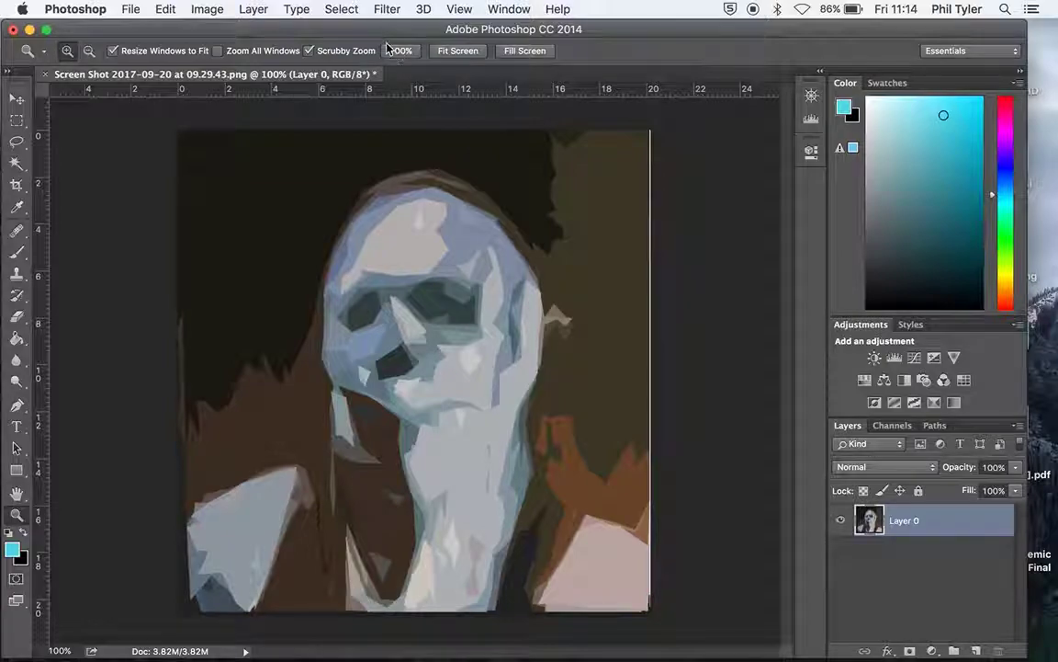
Step: Apply Levels with input values 24, 1.80 and 183 to brighten the face
left_click(211, 9)
mouse_move(236, 53)
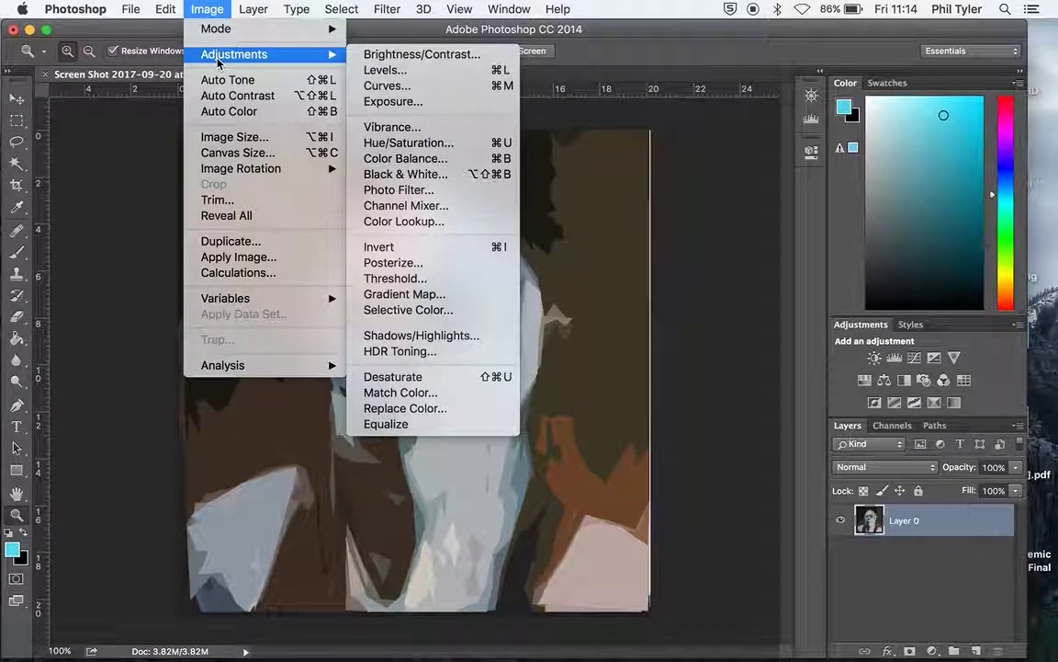
left_click(391, 70)
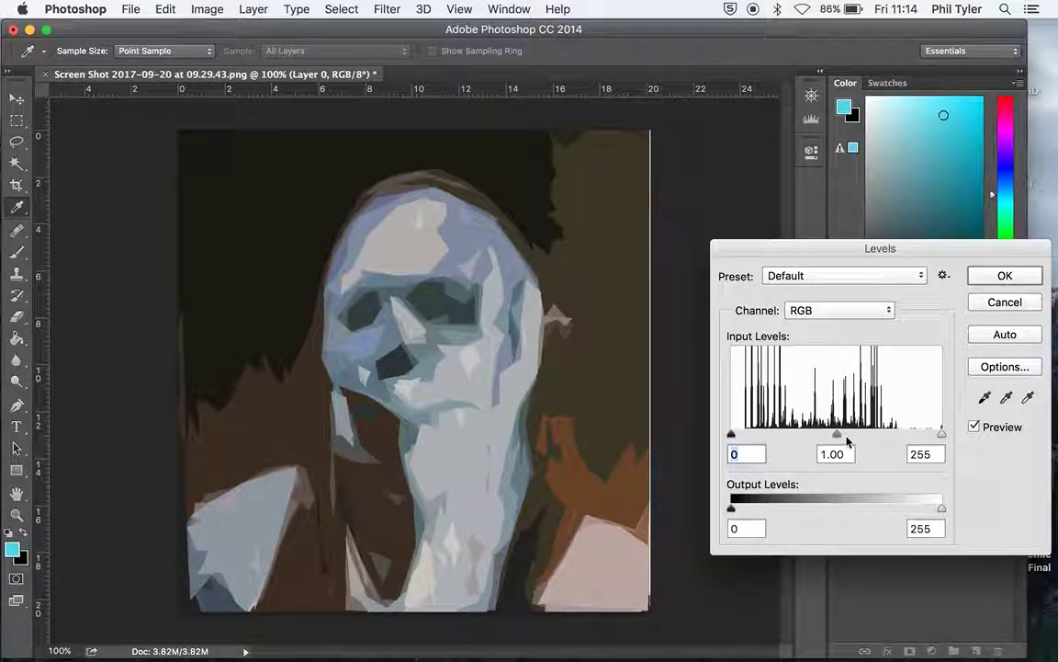
left_click_drag(840, 437, 808, 434)
left_click_drag(940, 433, 882, 433)
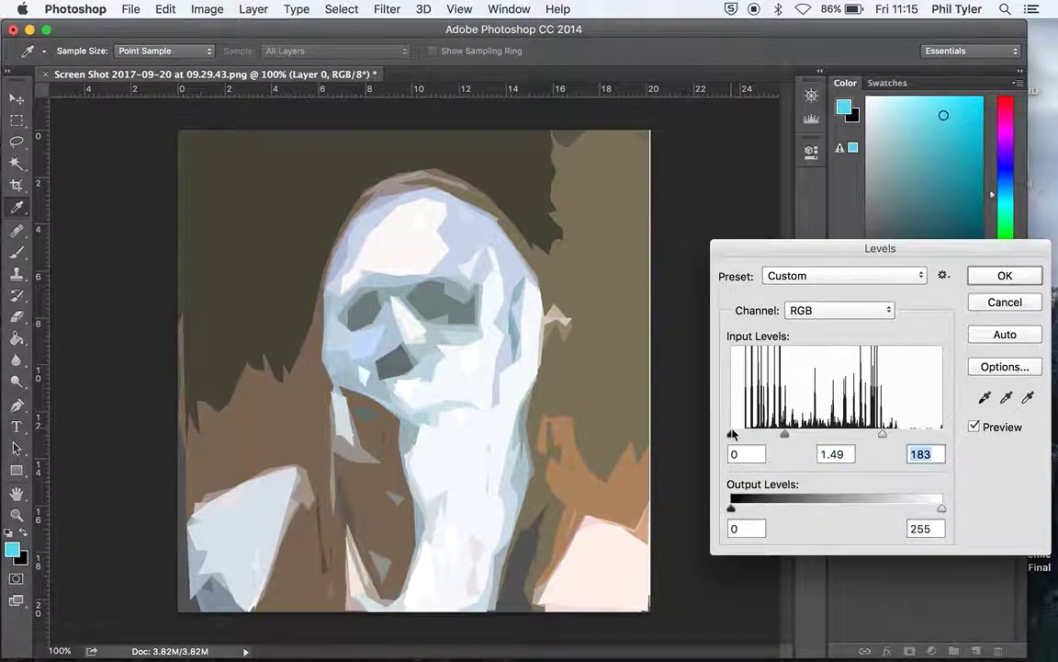
left_click_drag(733, 440, 790, 436)
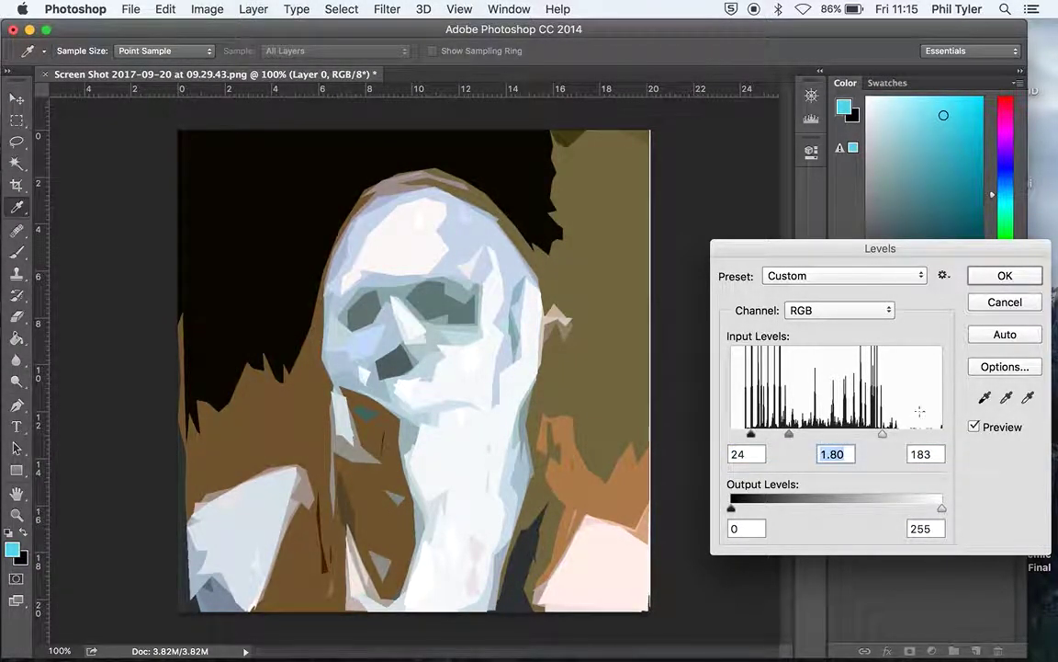
left_click(1006, 276)
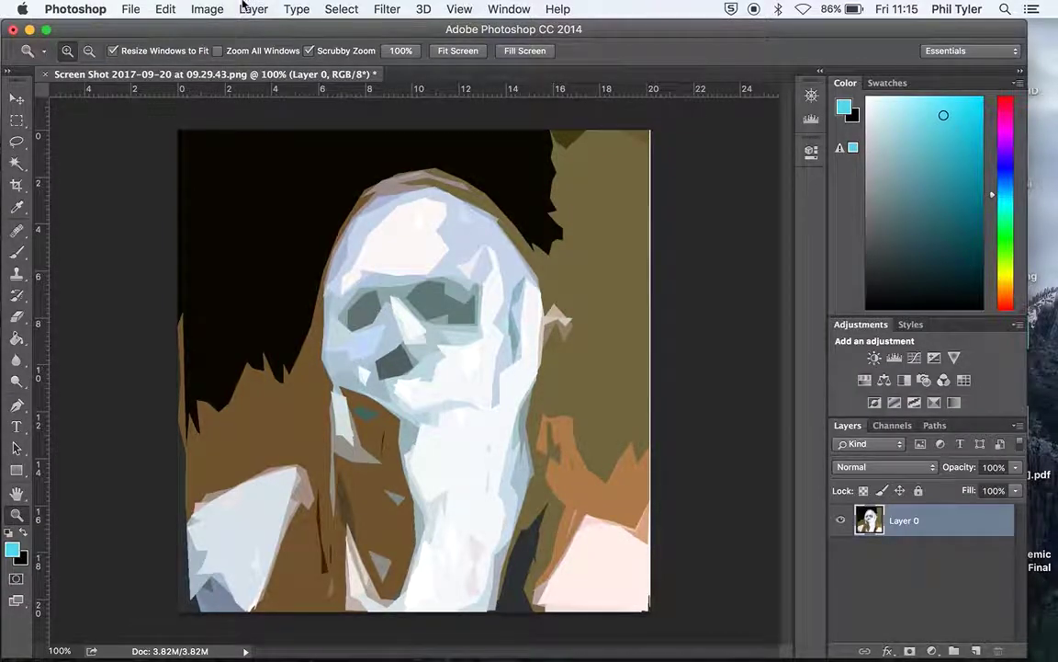
left_click(208, 9)
mouse_move(235, 54)
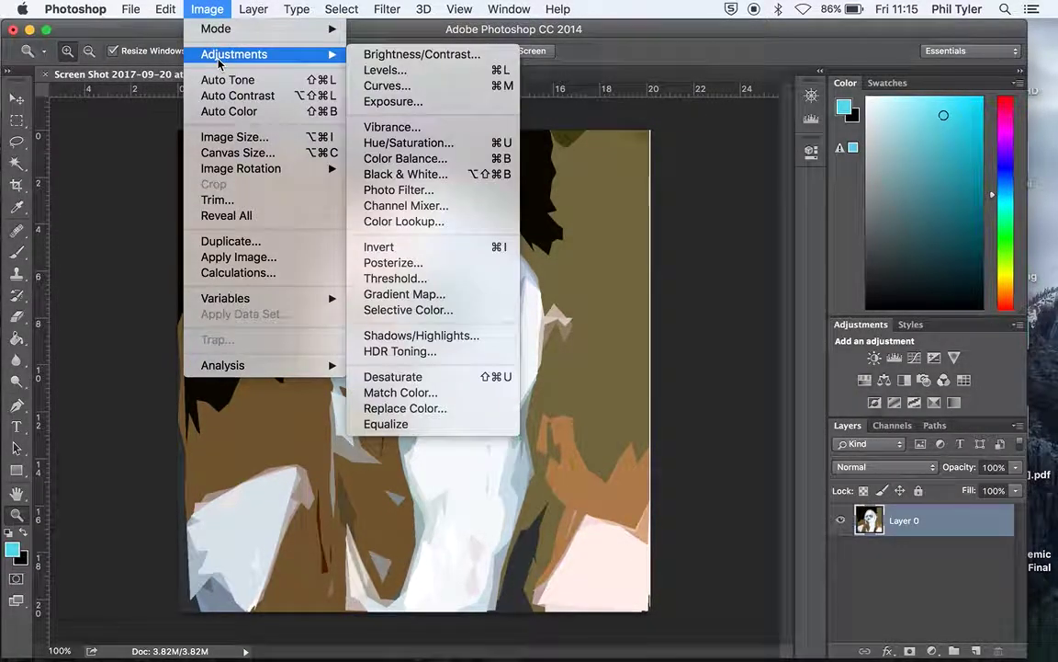
left_click(397, 158)
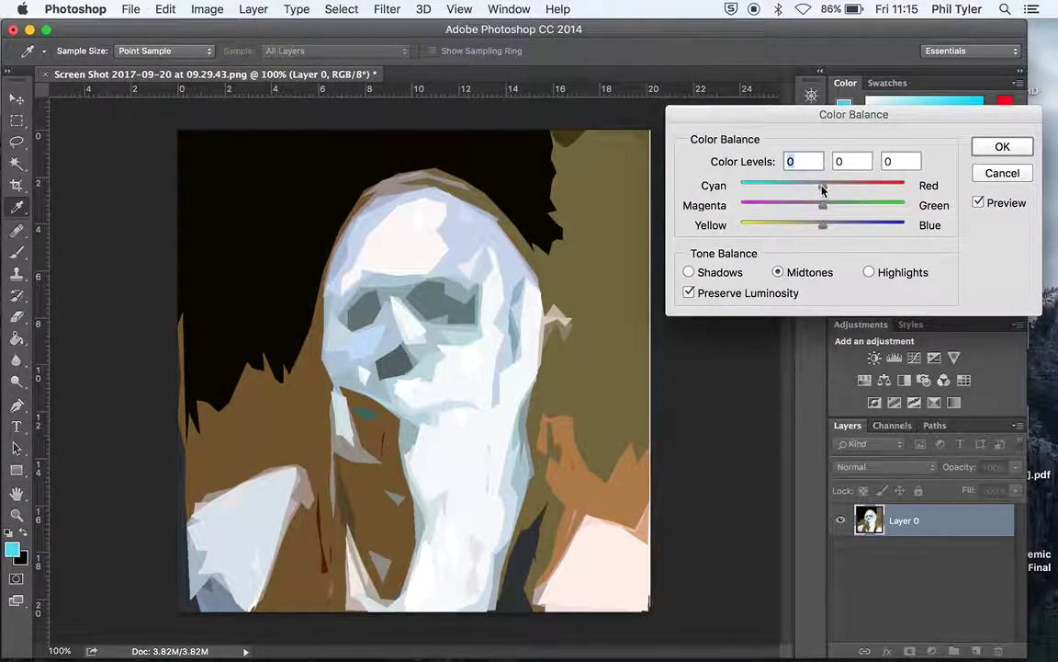
left_click_drag(823, 188, 795, 228)
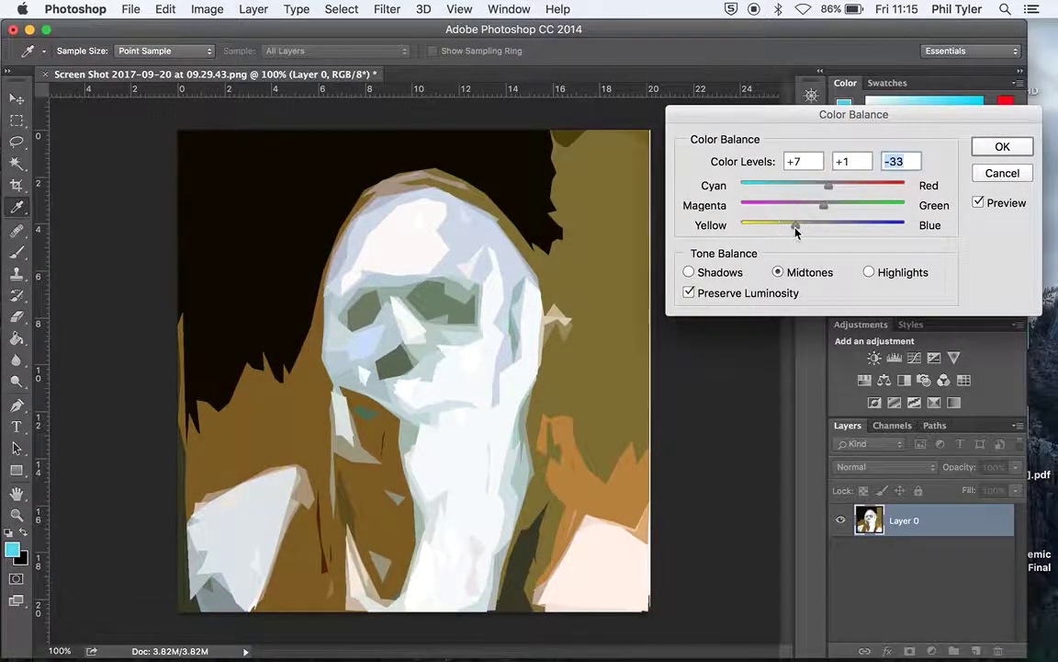
left_click(1003, 174)
key("z")
Step: Apply a -121 hue shift so the background turns purple and the face pale green
left_click(207, 9)
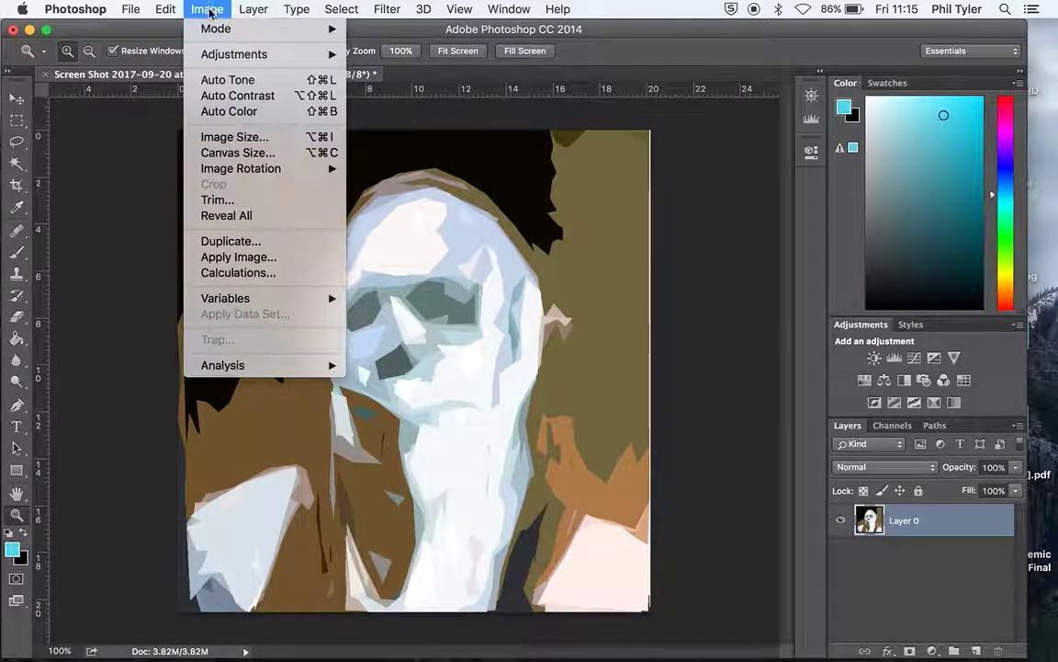
mouse_move(216, 34)
mouse_move(232, 54)
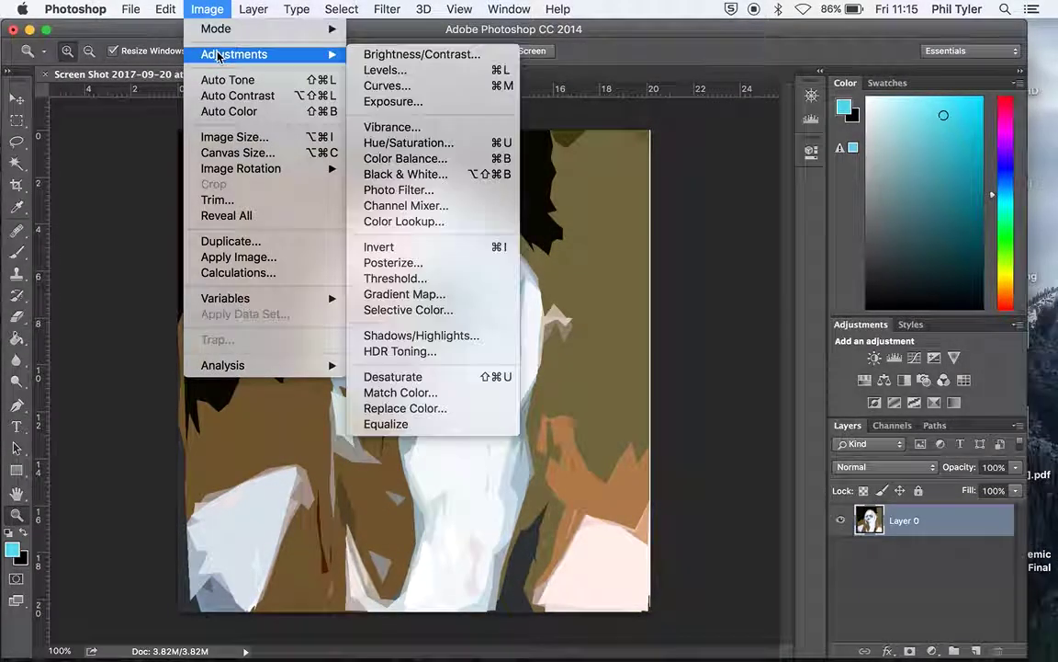
left_click(397, 142)
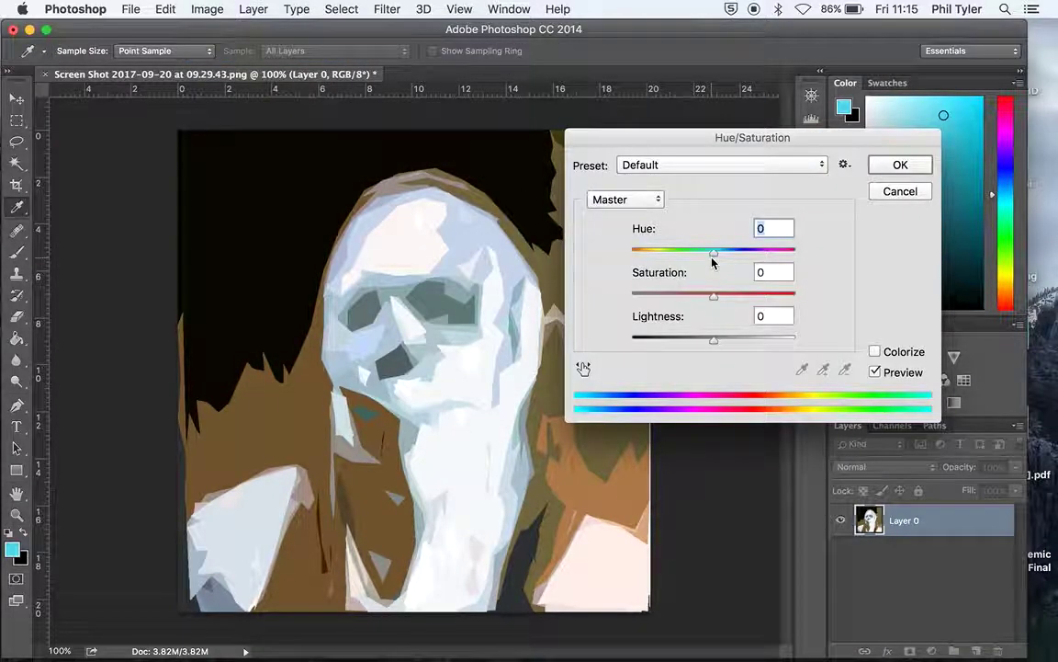
left_click_drag(716, 256, 651, 262)
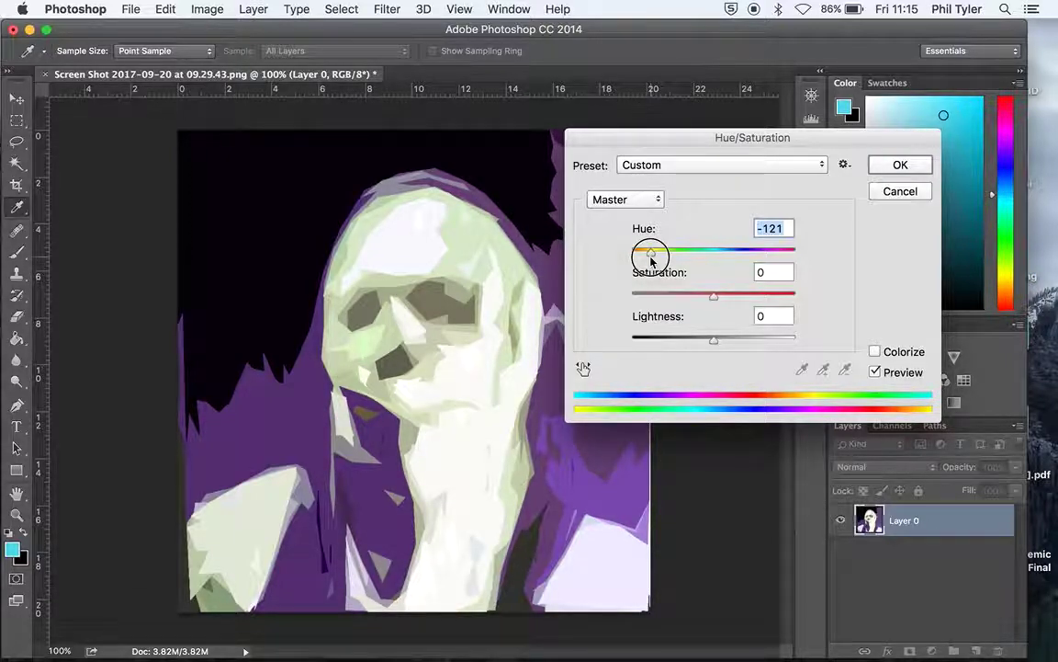
left_click(901, 164)
key("z")
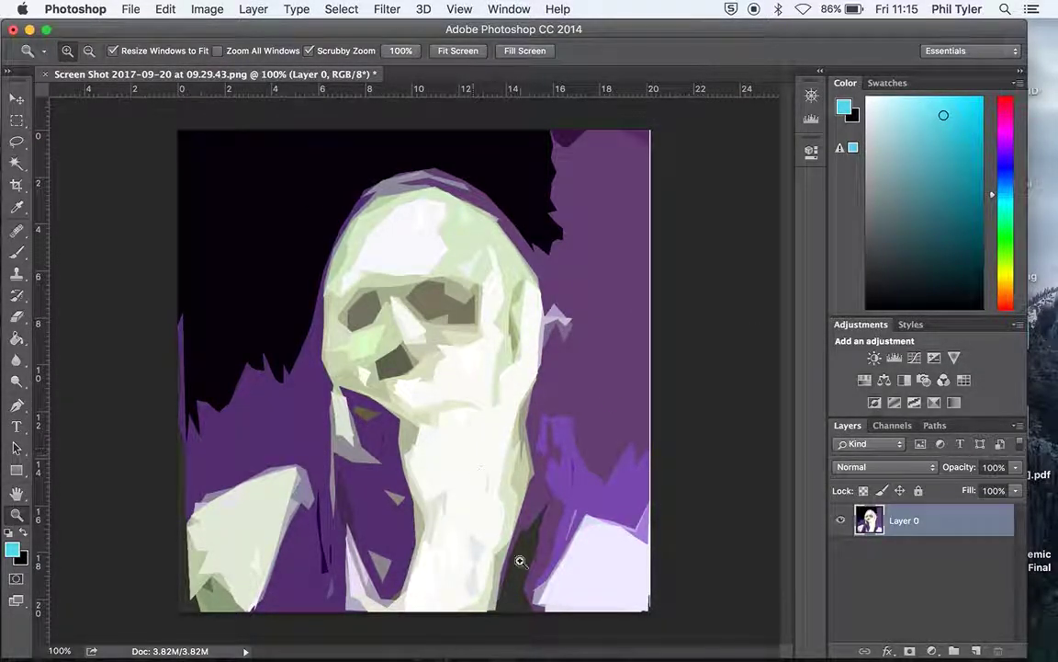
Step: Boost Hue/Saturation saturation to +100 for vivid violet, yellow and lime tones
left_click(213, 10)
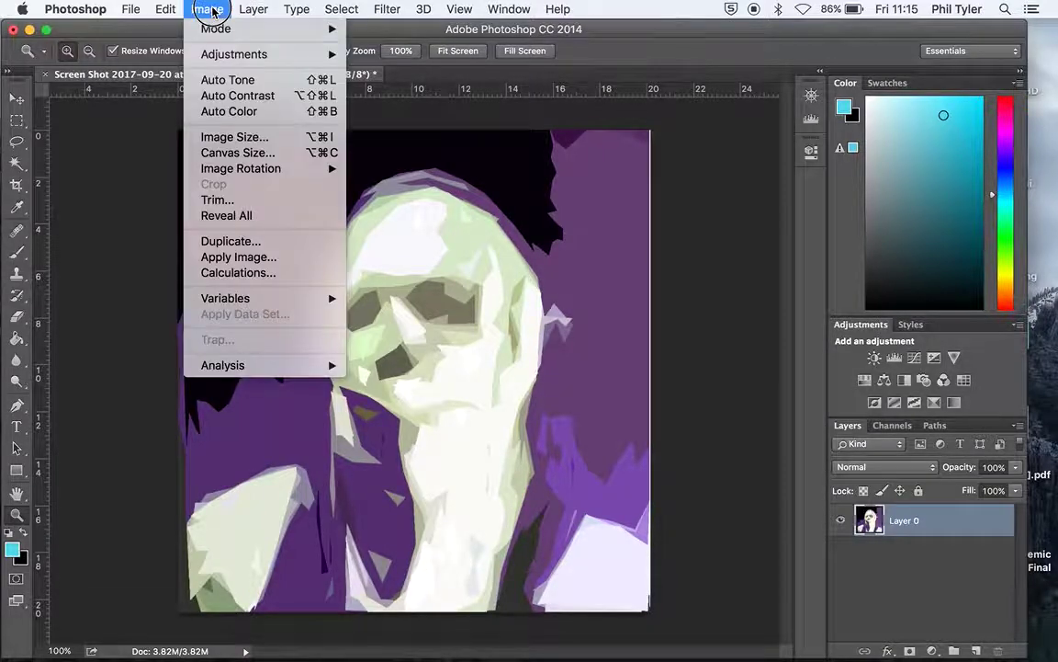
mouse_move(224, 53)
left_click(407, 144)
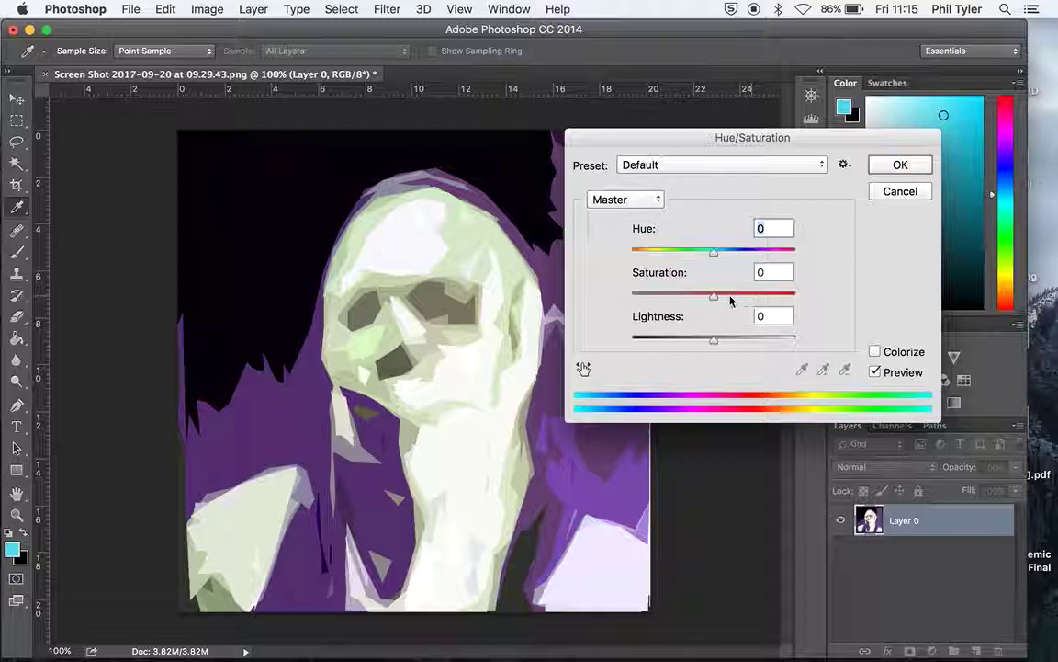
left_click_drag(715, 296, 801, 297)
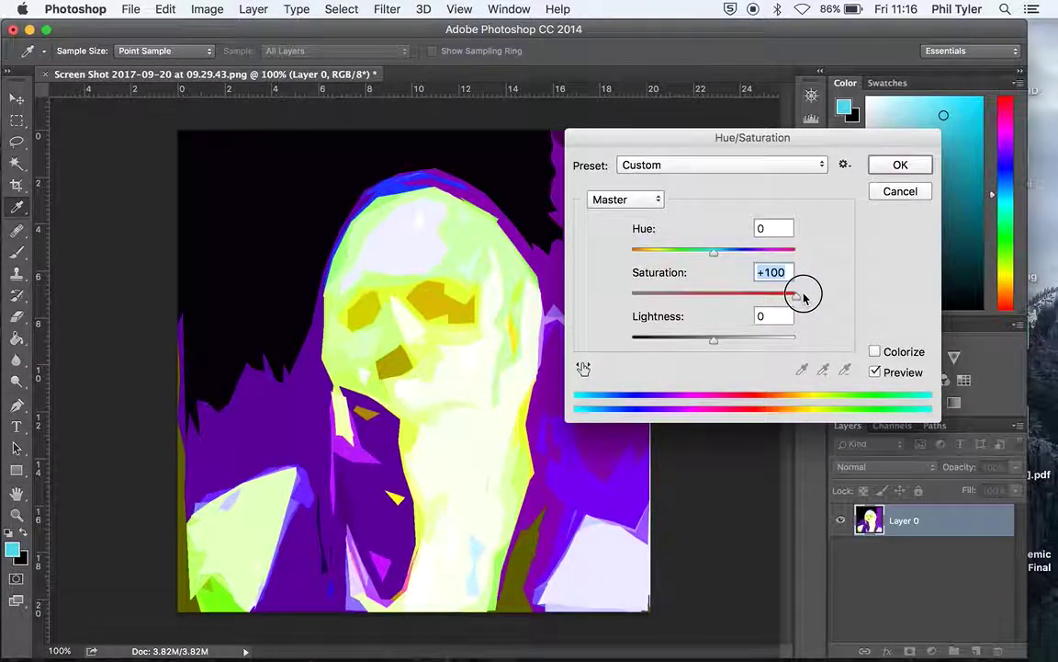
left_click(900, 165)
Step: Save the violet-and-lime portrait to the Desktop as a 'Cut out' PNG copy, accepting PNG options
key("z")
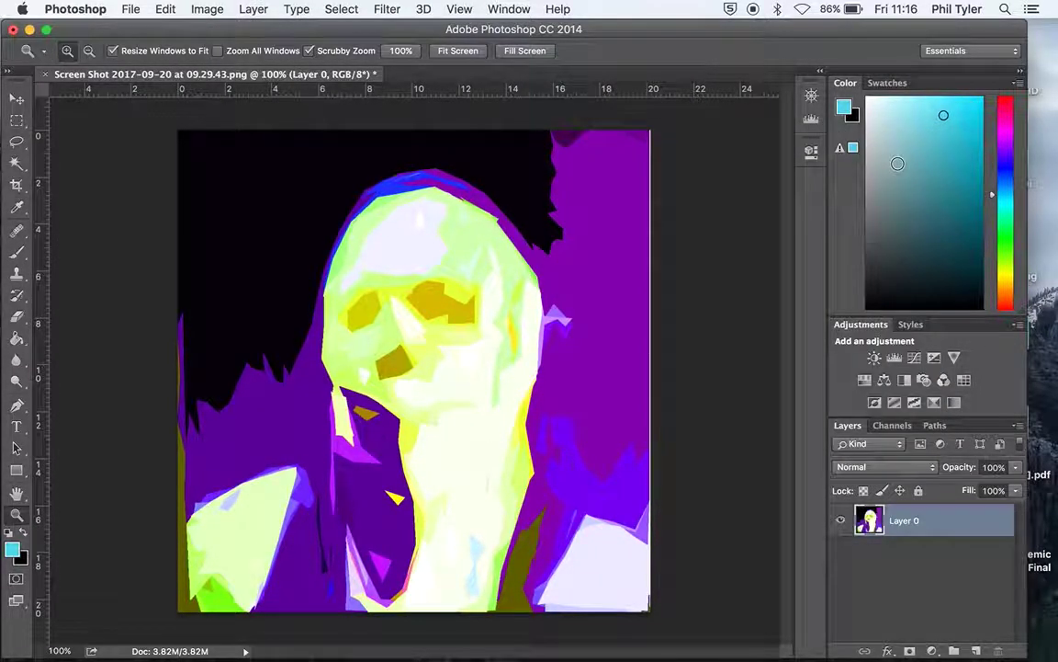
left_click(134, 11)
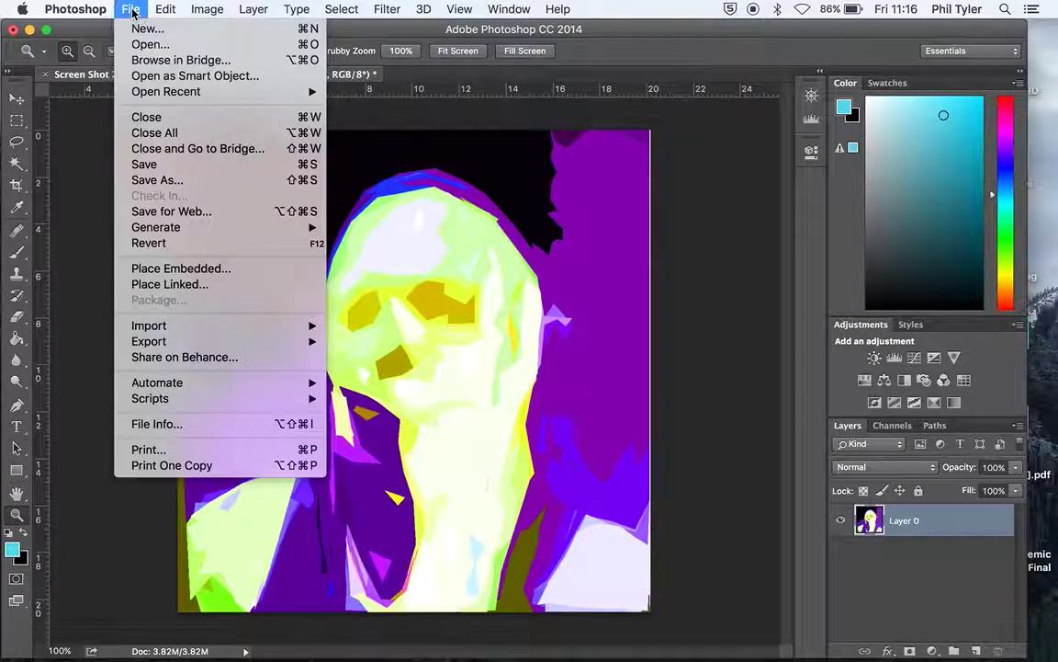
left_click(178, 181)
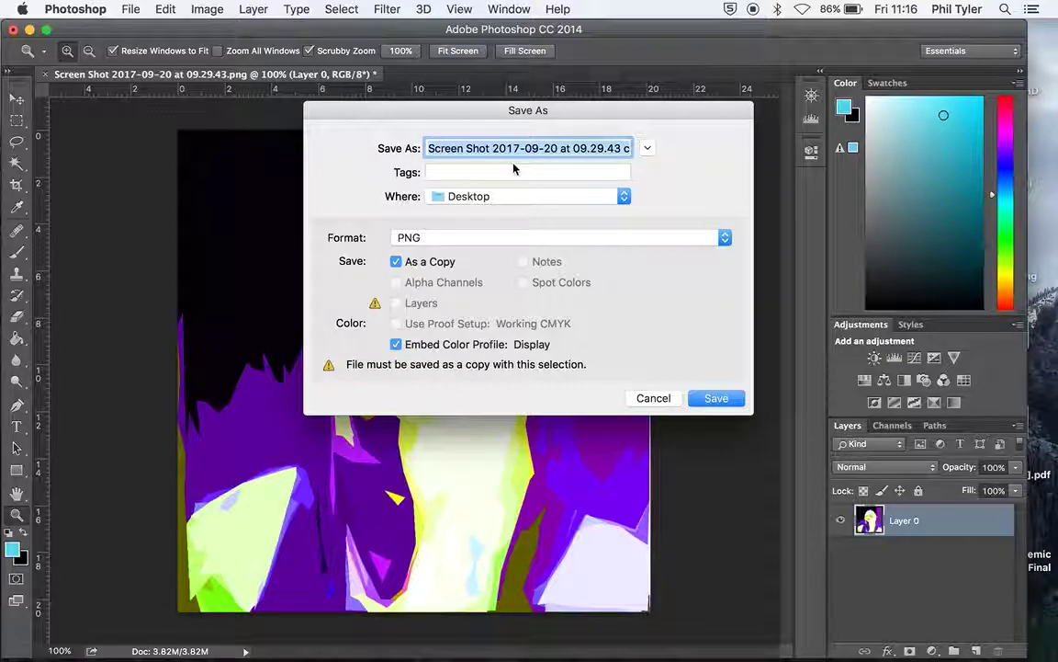
type("Cut out 3.png")
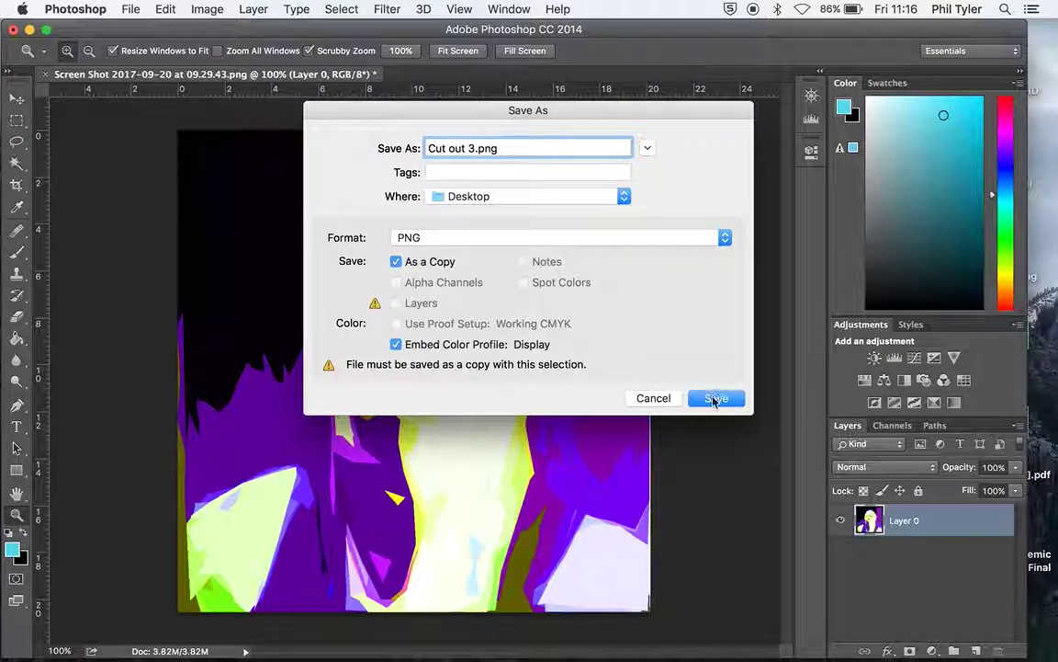
left_click(714, 399)
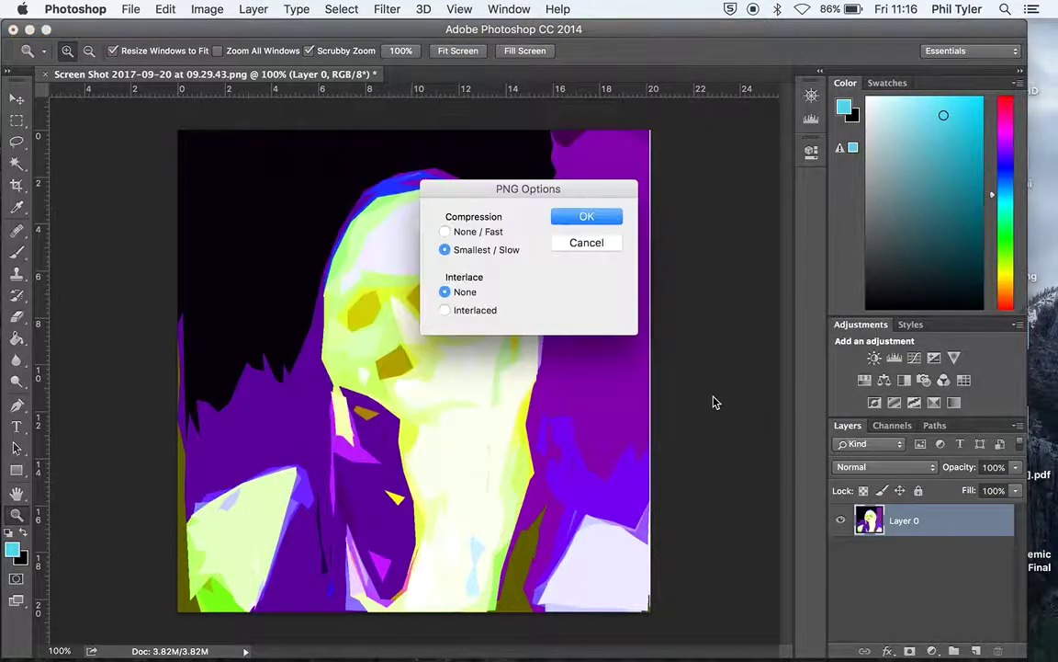
left_click(588, 218)
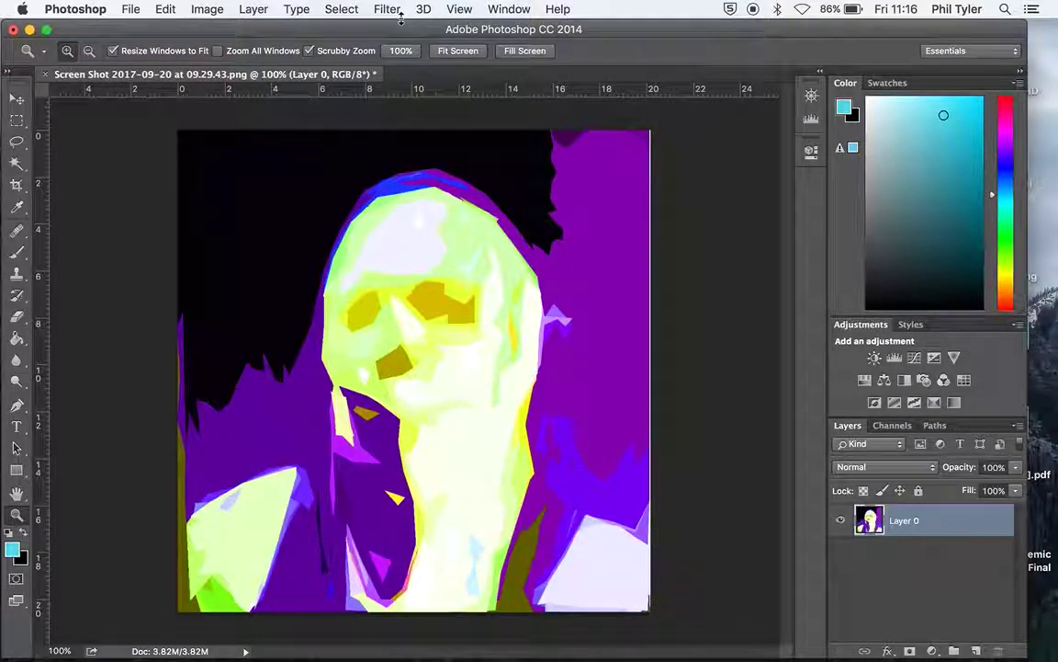
Step: In the History panel, delete the last two Hue/Saturation states and the Levels state
left_click(459, 13)
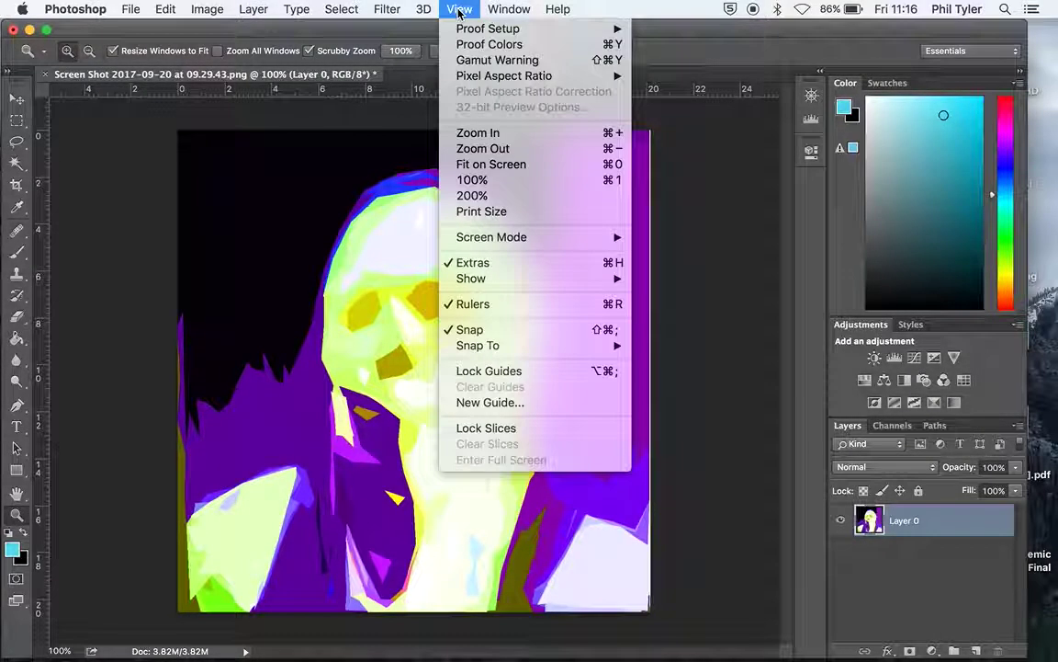
mouse_move(492, 9)
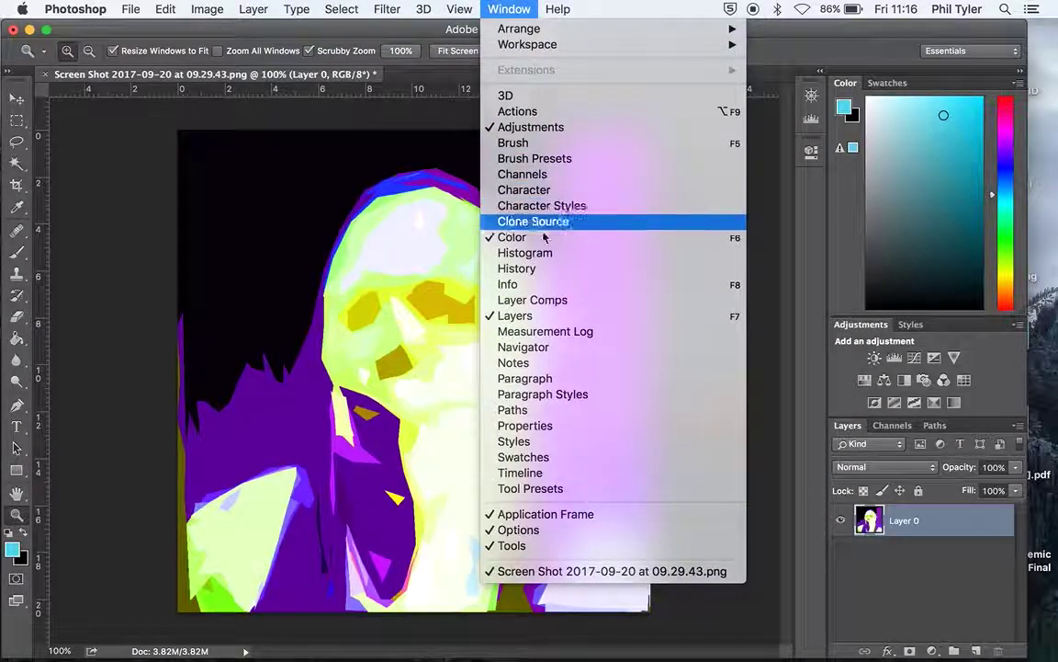
left_click(529, 269)
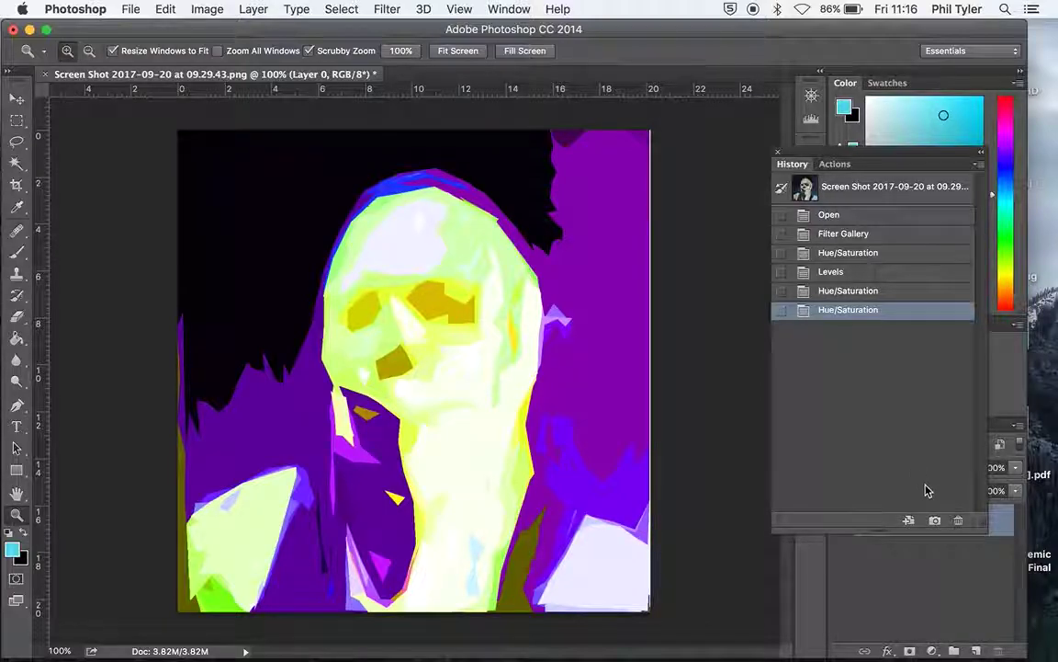
left_click(958, 520)
key("Return")
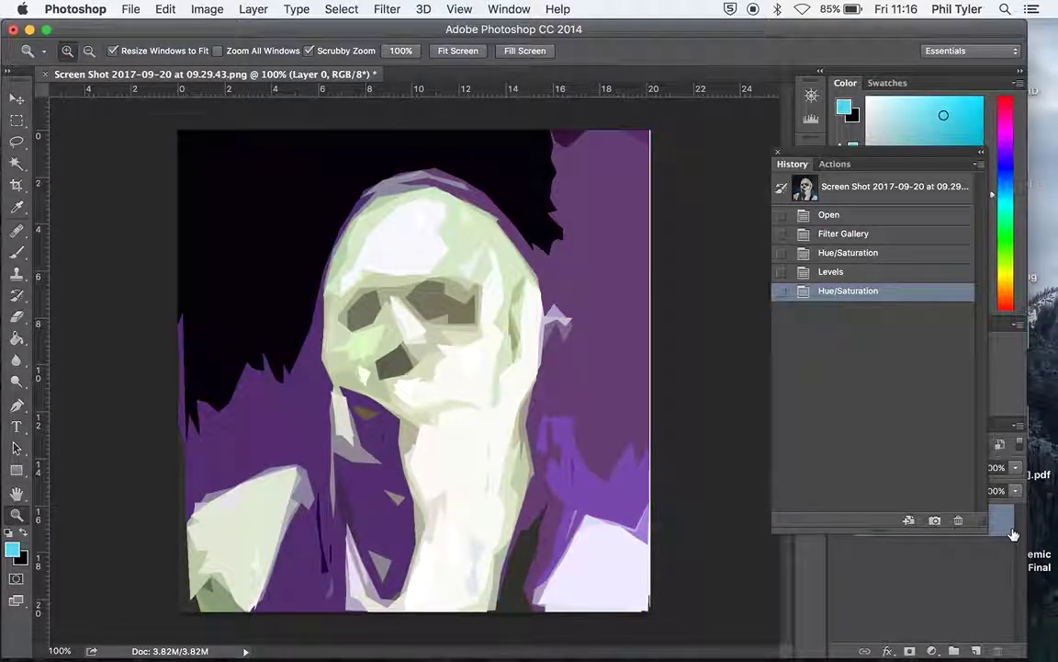
left_click(958, 521)
key("Return")
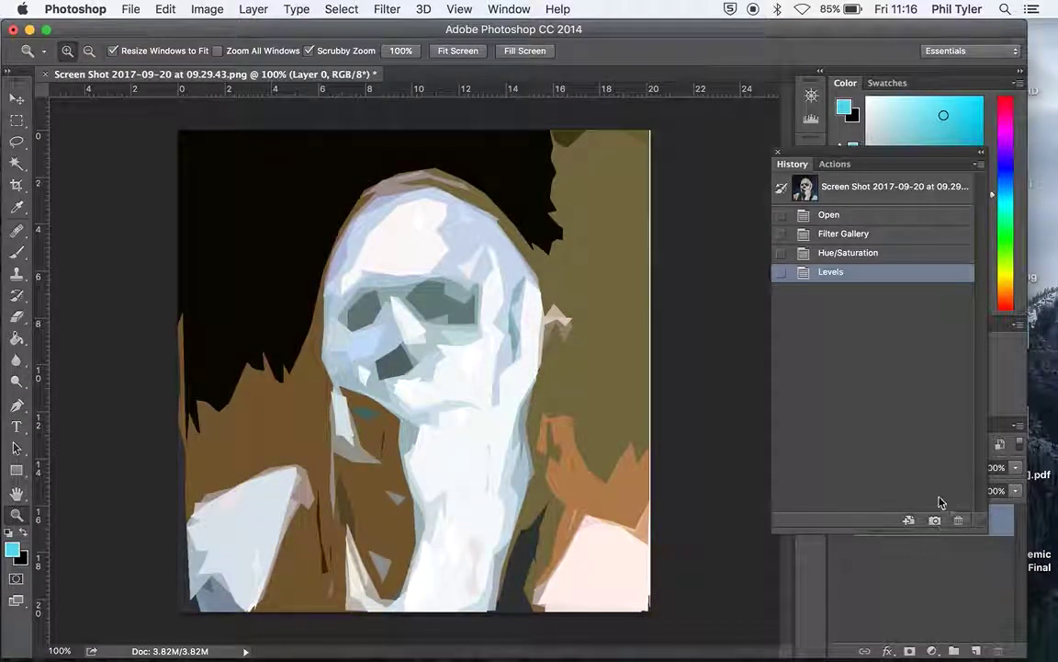
left_click(958, 521)
key("Return")
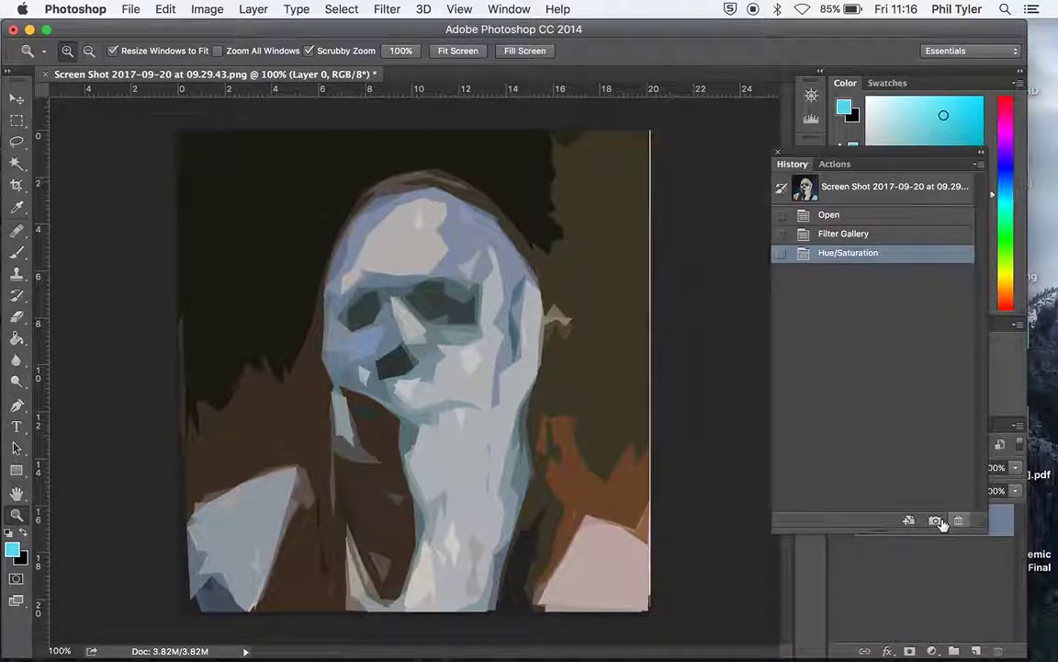
left_click(618, 345)
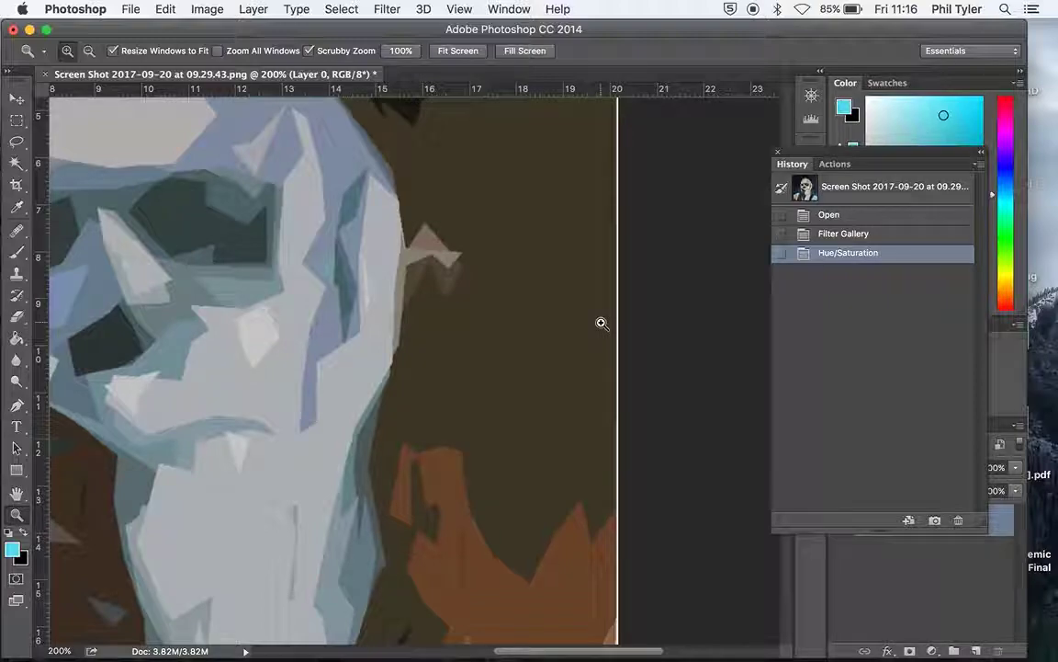
Step: Apply Hue/Saturation with hue -170 and saturation +21 for a navy background and tan face
scroll(237, 372, "left", 10)
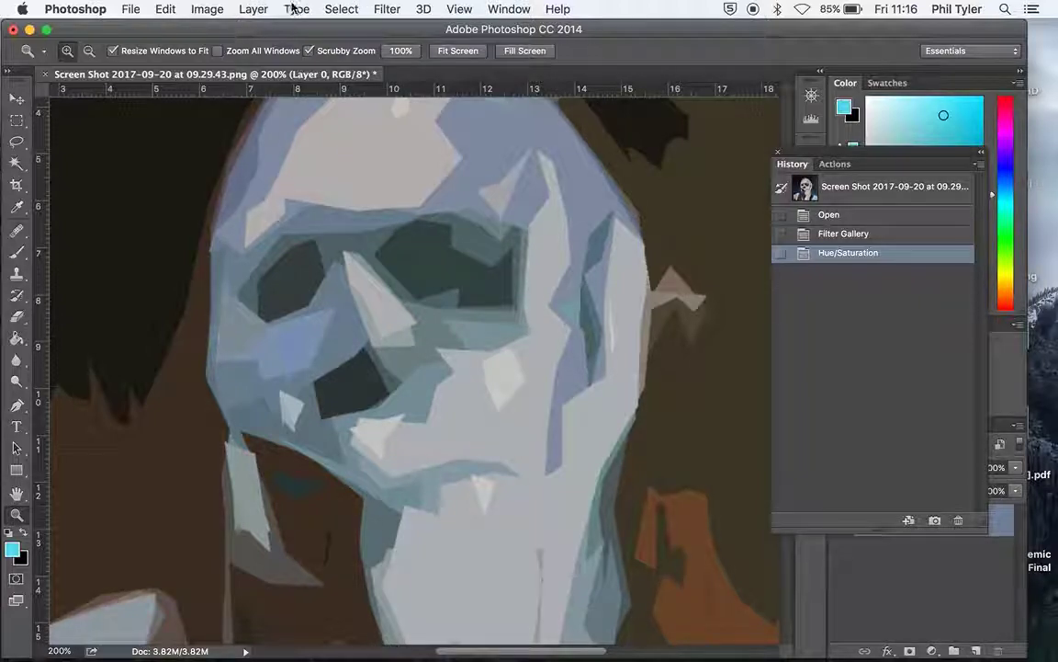
left_click(213, 10)
mouse_move(212, 55)
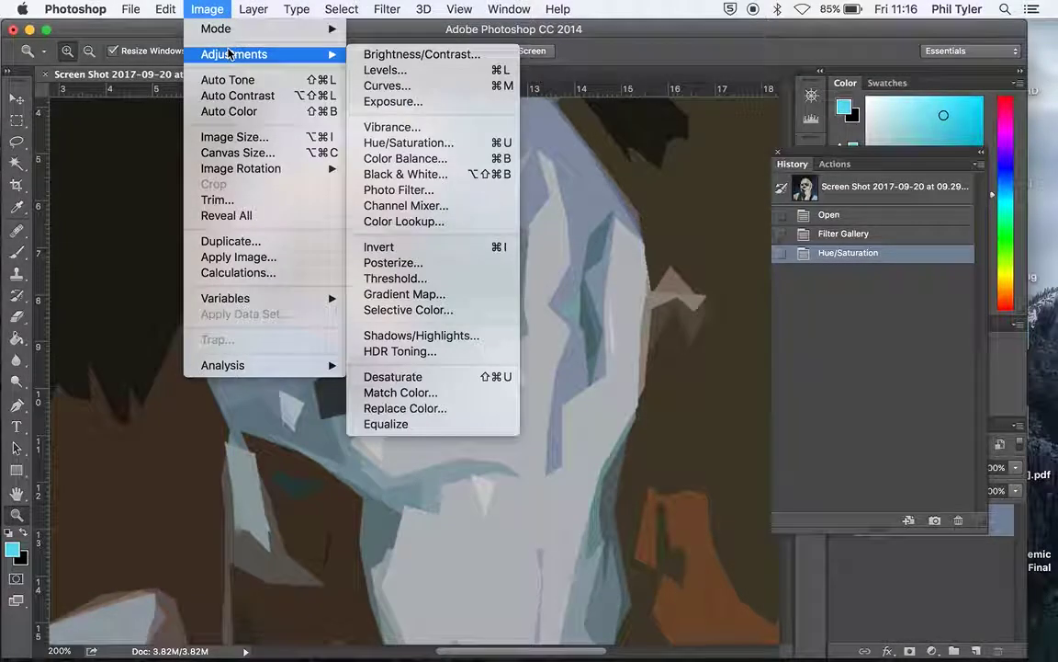
left_click(415, 145)
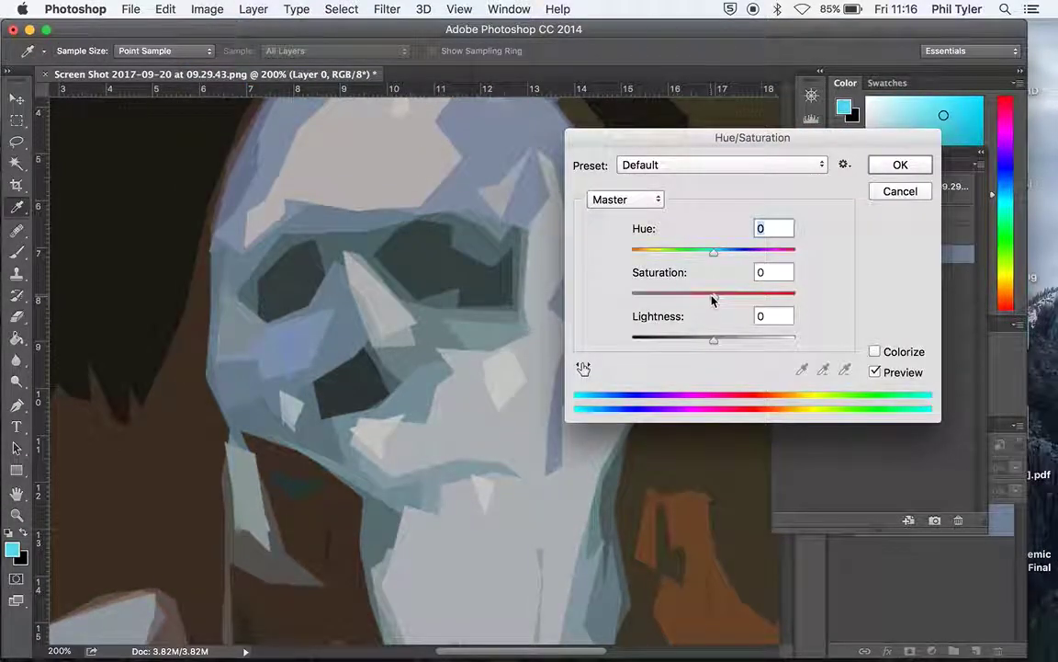
mouse_move(714, 301)
left_mouse_down()
mouse_move(637, 304)
mouse_move(731, 299)
left_mouse_up()
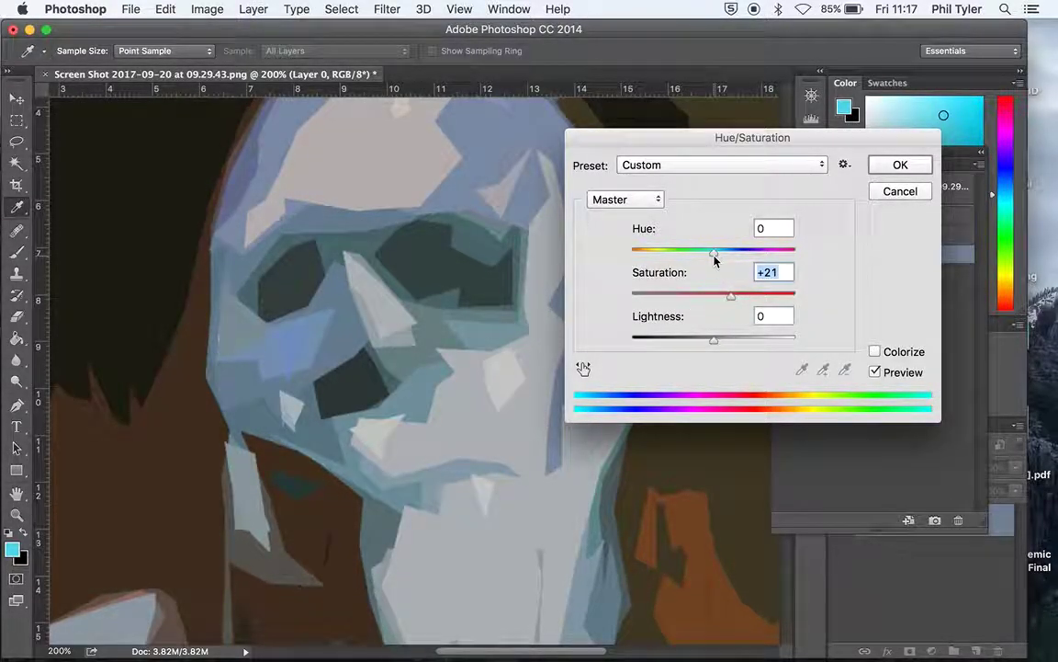
left_click_drag(714, 260, 635, 261)
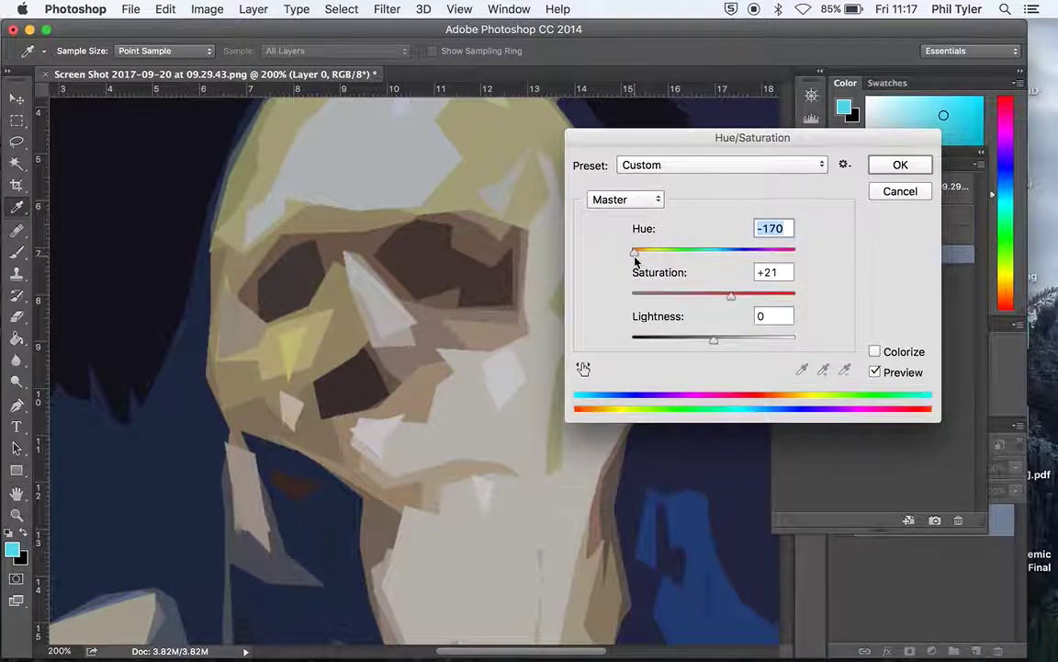
left_click(900, 165)
key("z")
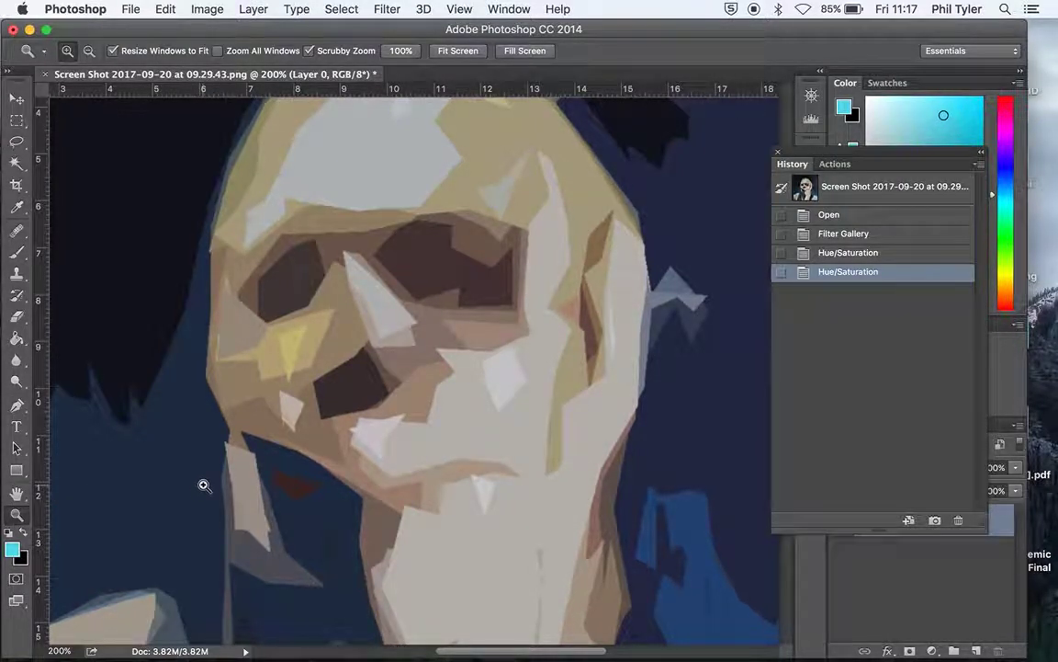
left_click(247, 464, "alt")
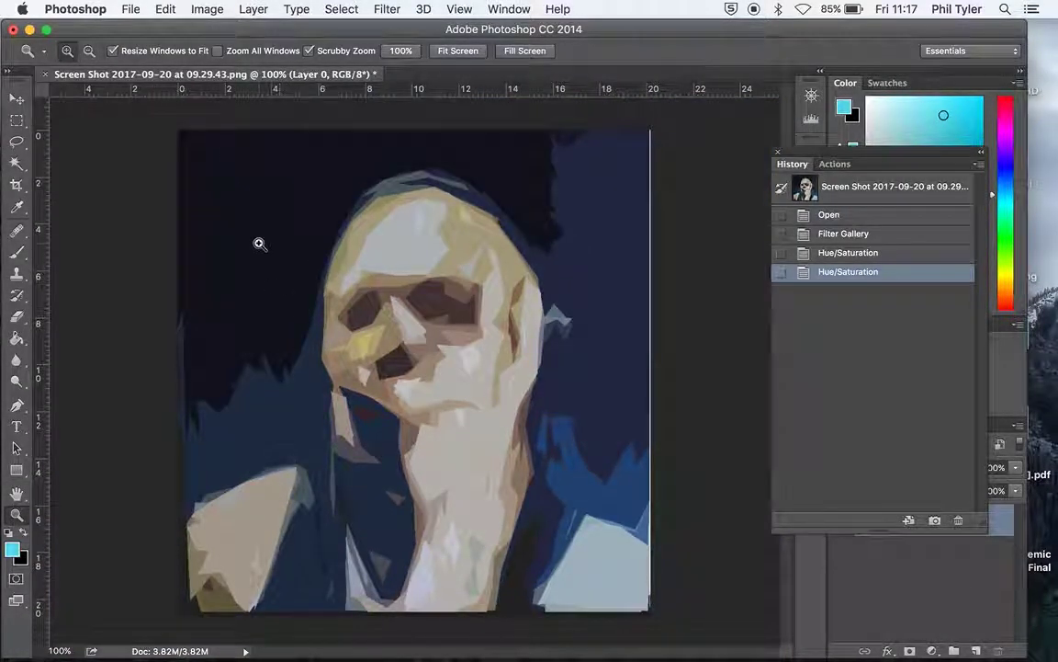
left_click(128, 9)
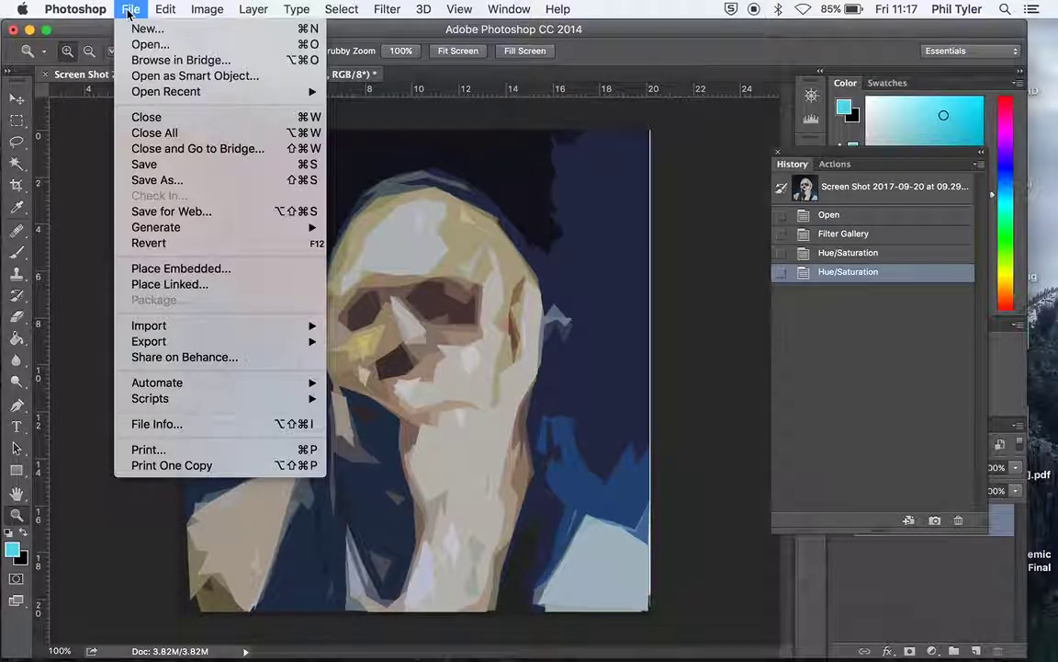
Step: Save the navy-and-beige portrait to the Desktop as the PNG copy 'Cut out 4'
left_click(156, 179)
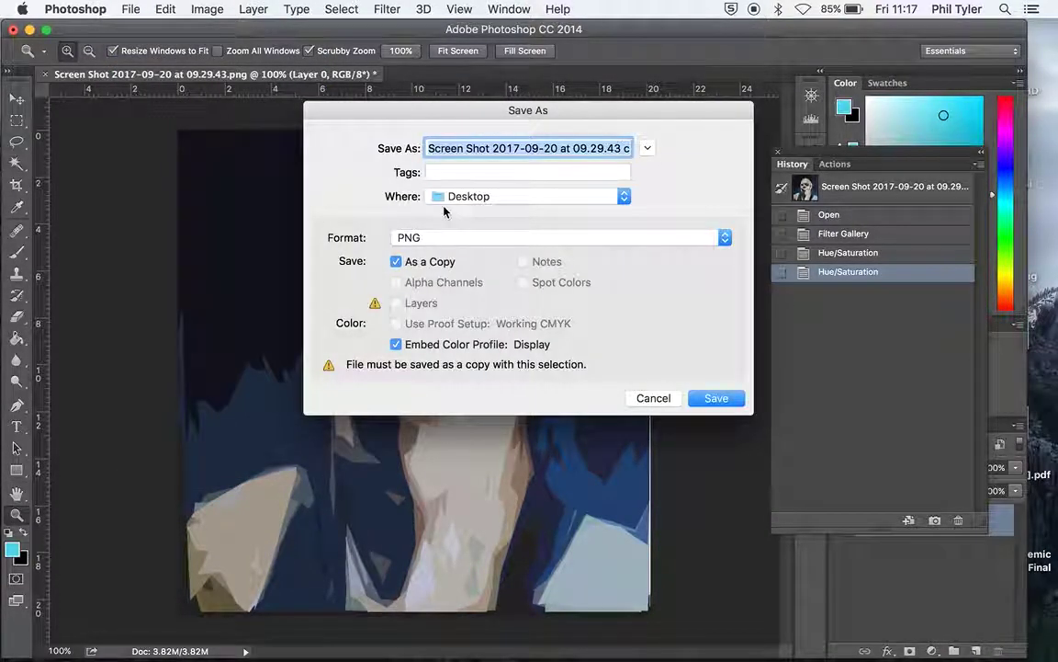
type("C")
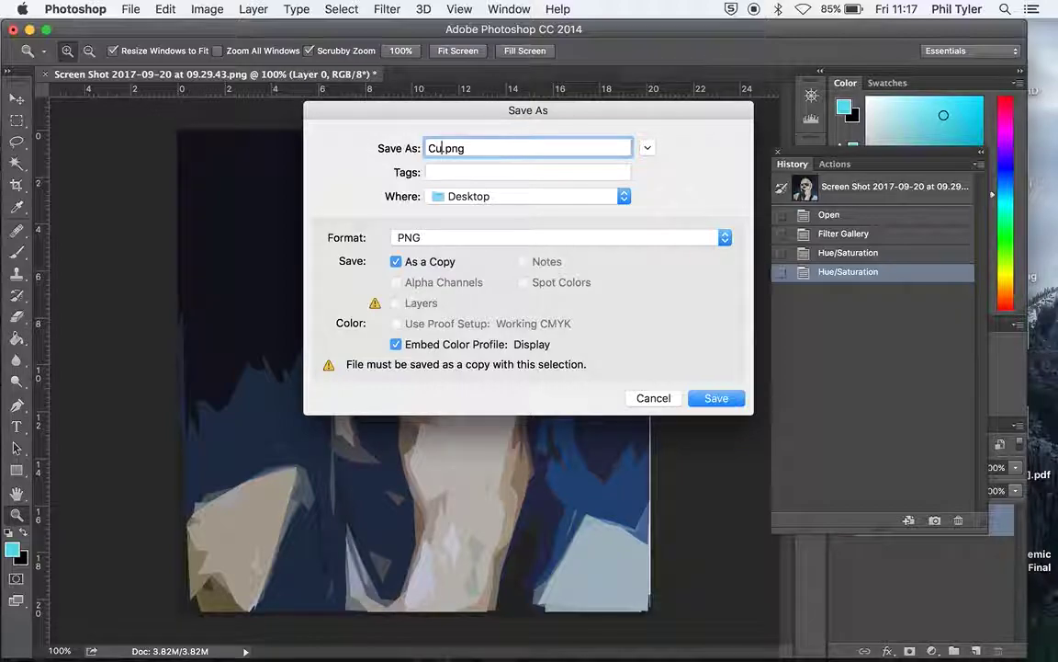
type("ut out 4")
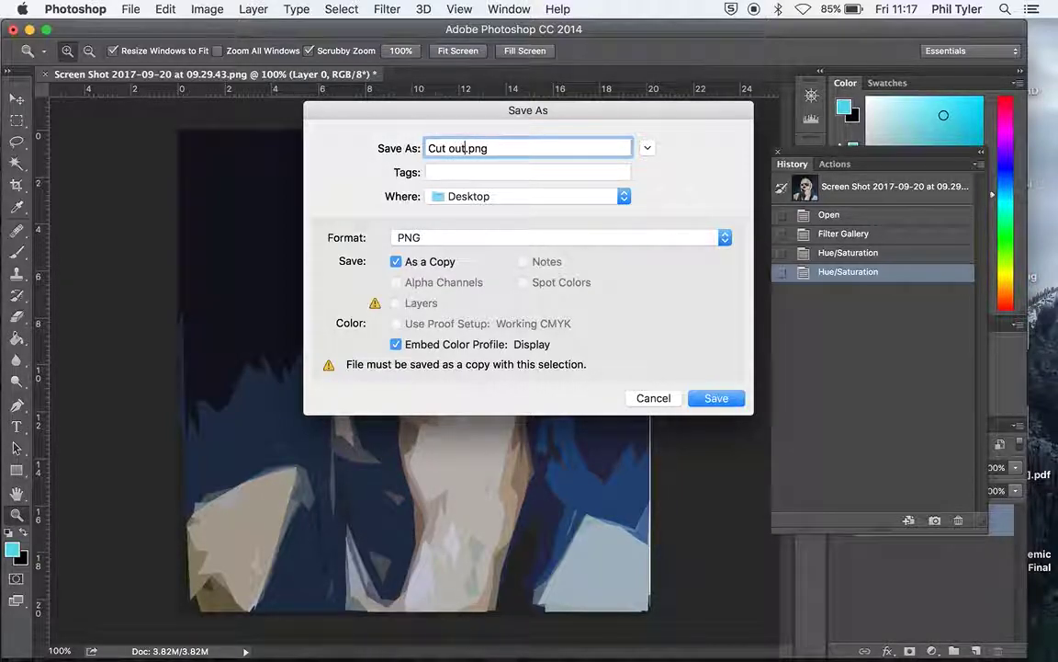
left_click(716, 397)
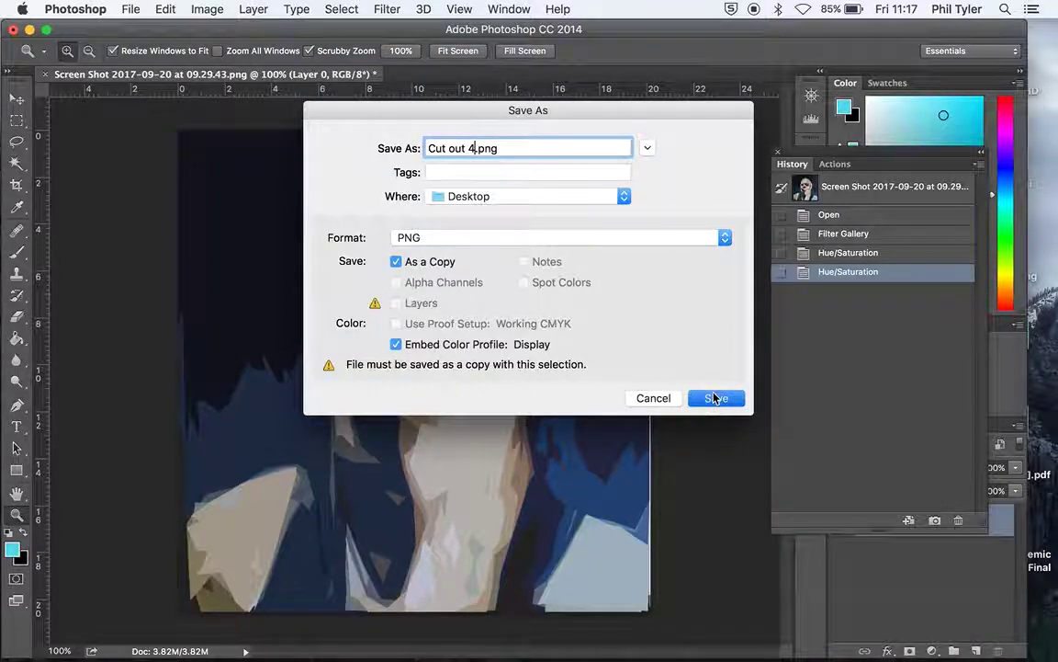
left_click(586, 216)
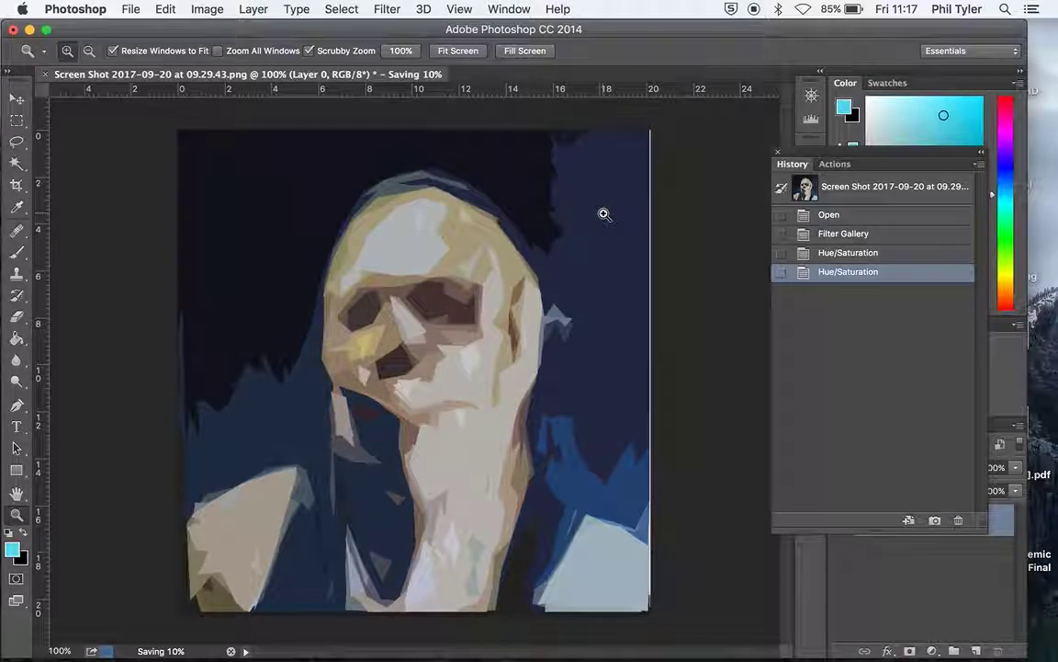